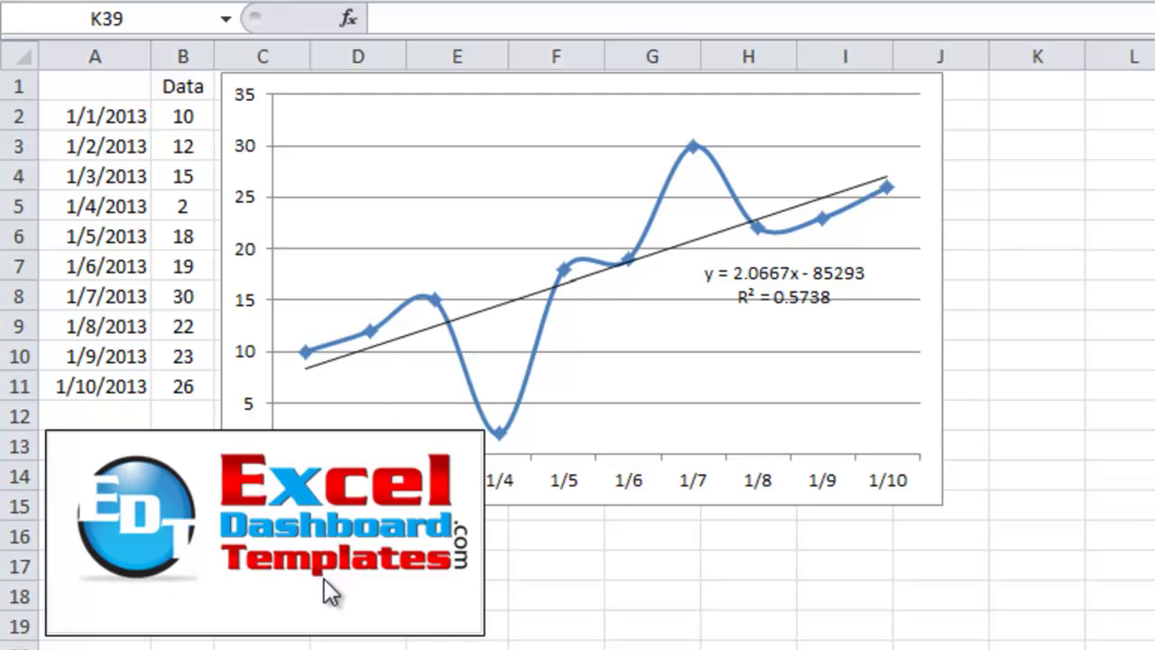
Select the column A dates and B2:B11 Data values, then pick A10 and B5
{"action": "left_click", "coordinate": [268, 511]}
{"action": "left_click", "coordinate": [279, 572]}
{"action": "left_click", "coordinate": [318, 529]}
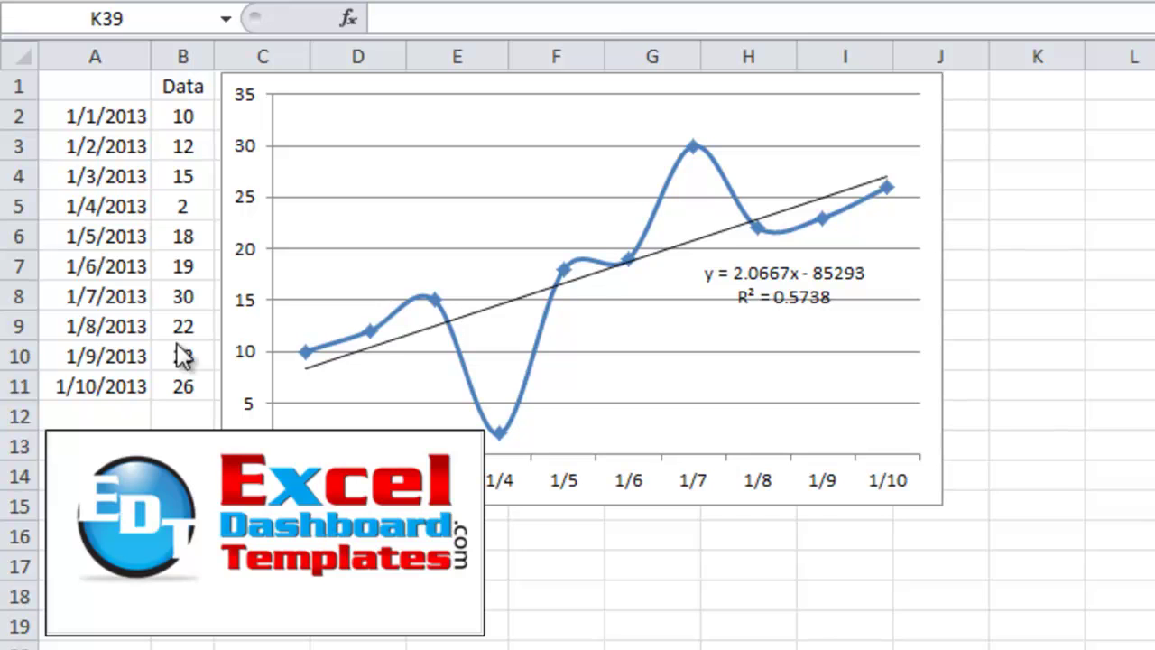
{"action": "left_click", "coordinate": [106, 261]}
{"action": "left_click_drag", "start_coordinate": [103, 120], "coordinate": [111, 388]}
{"action": "left_click_drag", "start_coordinate": [180, 115], "coordinate": [159, 388]}
{"action": "left_click", "coordinate": [142, 359]}
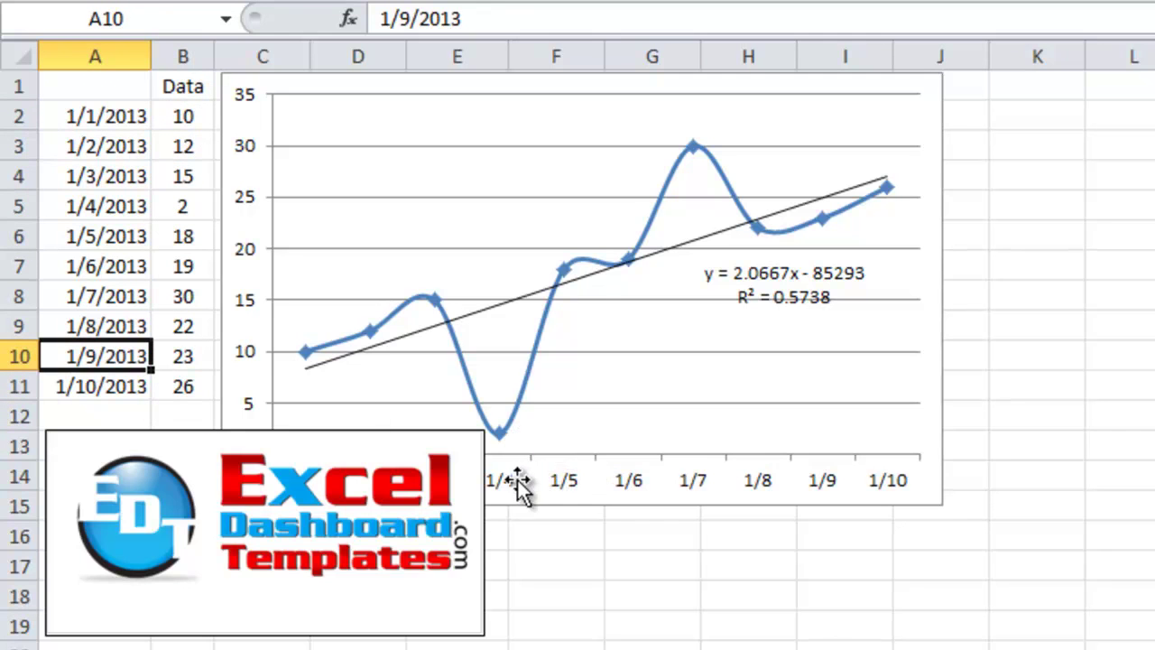
{"action": "left_click", "coordinate": [170, 204]}
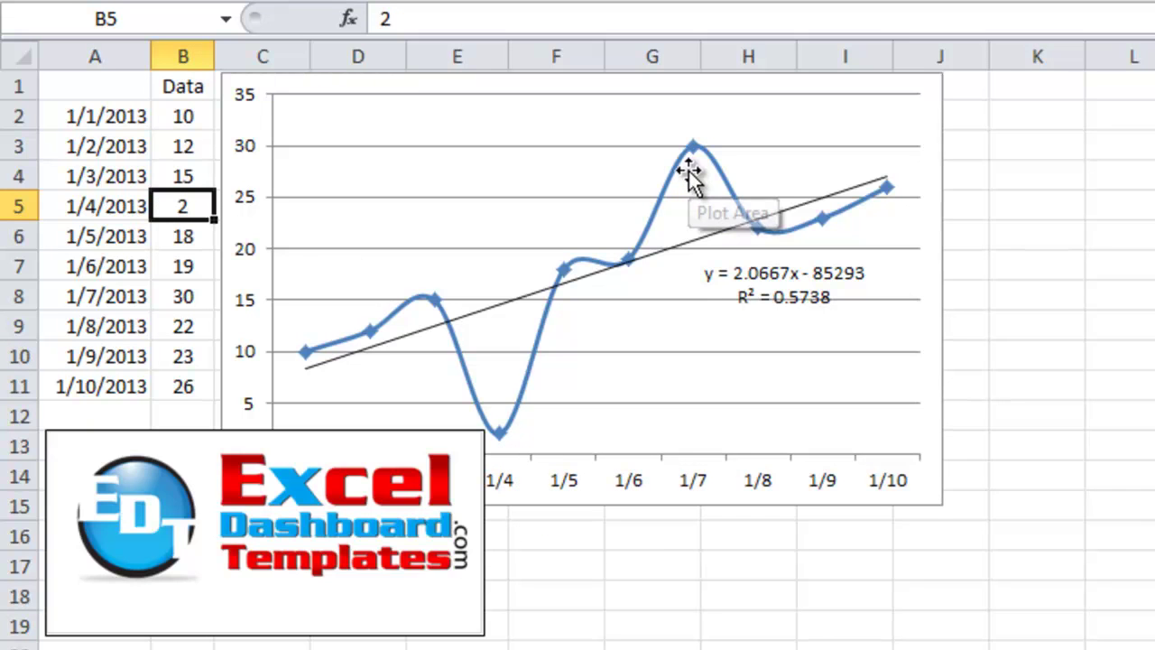
Clear the values 2 in B5 and 30 in B8, then restore both
{"action": "mouse_move", "coordinate": [692, 151]}
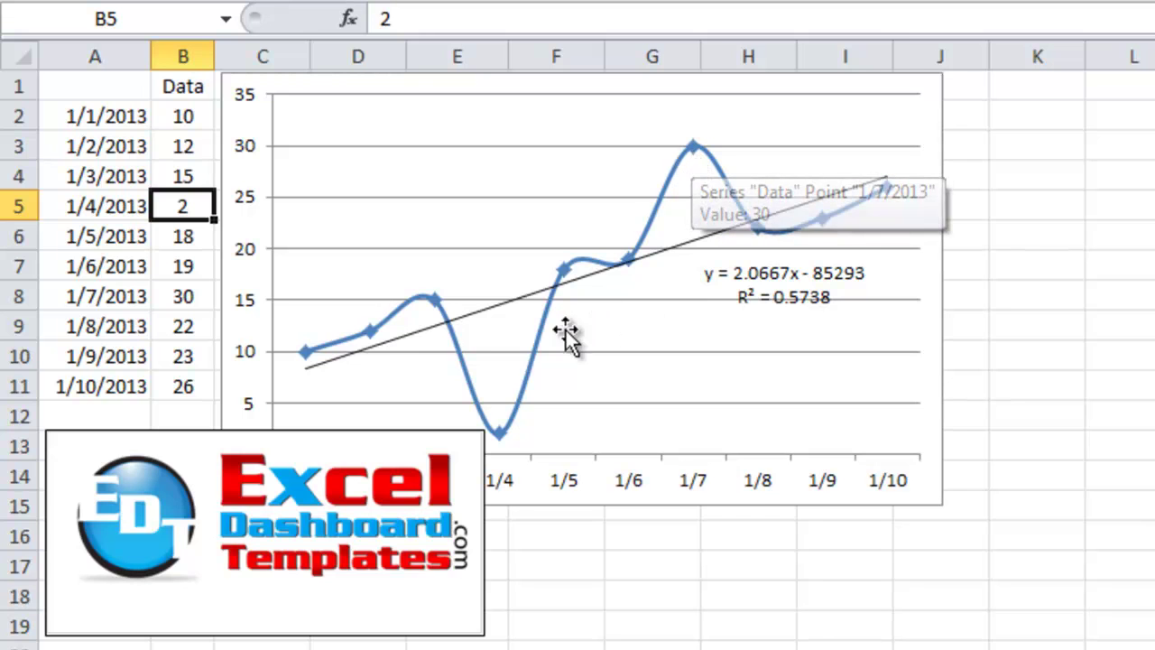
{"action": "mouse_move", "coordinate": [504, 435]}
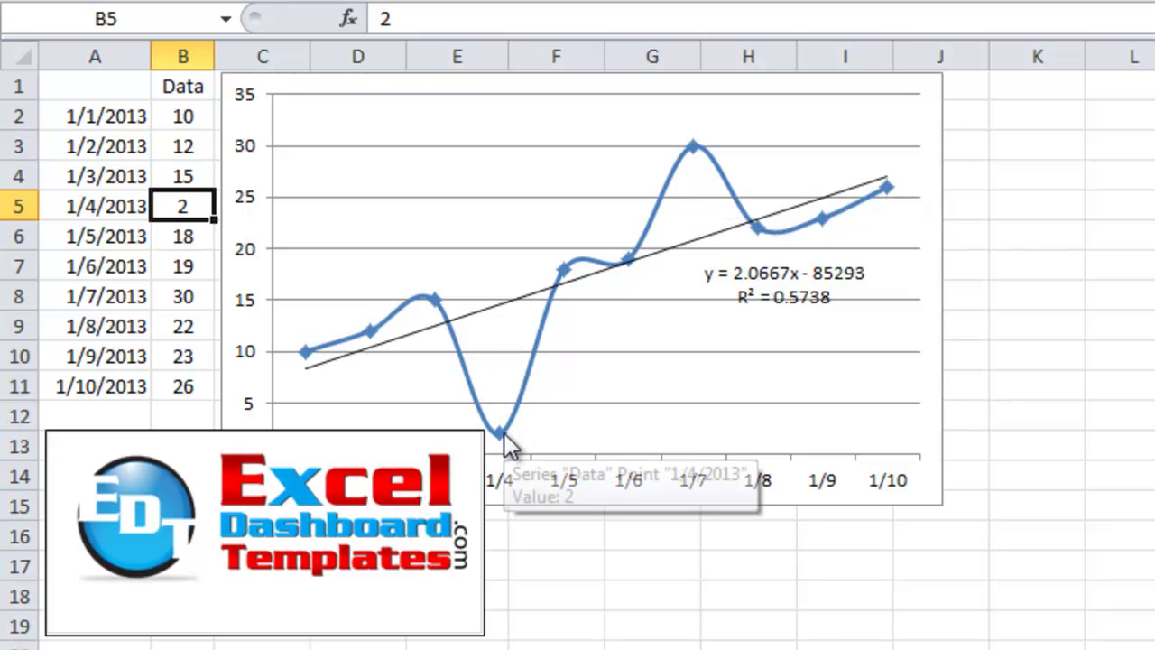
{"action": "double_click", "coordinate": [183, 207]}
{"action": "key", "text": "Escape"}
{"action": "key", "text": "Delete"}
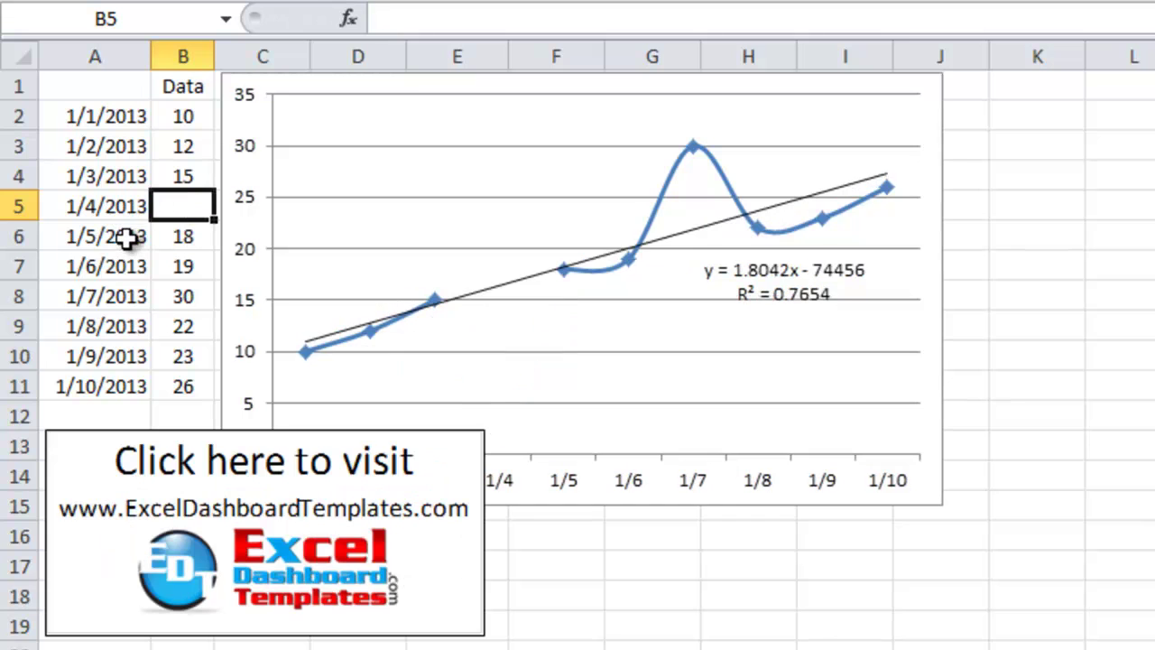
{"action": "left_click", "coordinate": [183, 301]}
{"action": "key", "text": "Delete"}
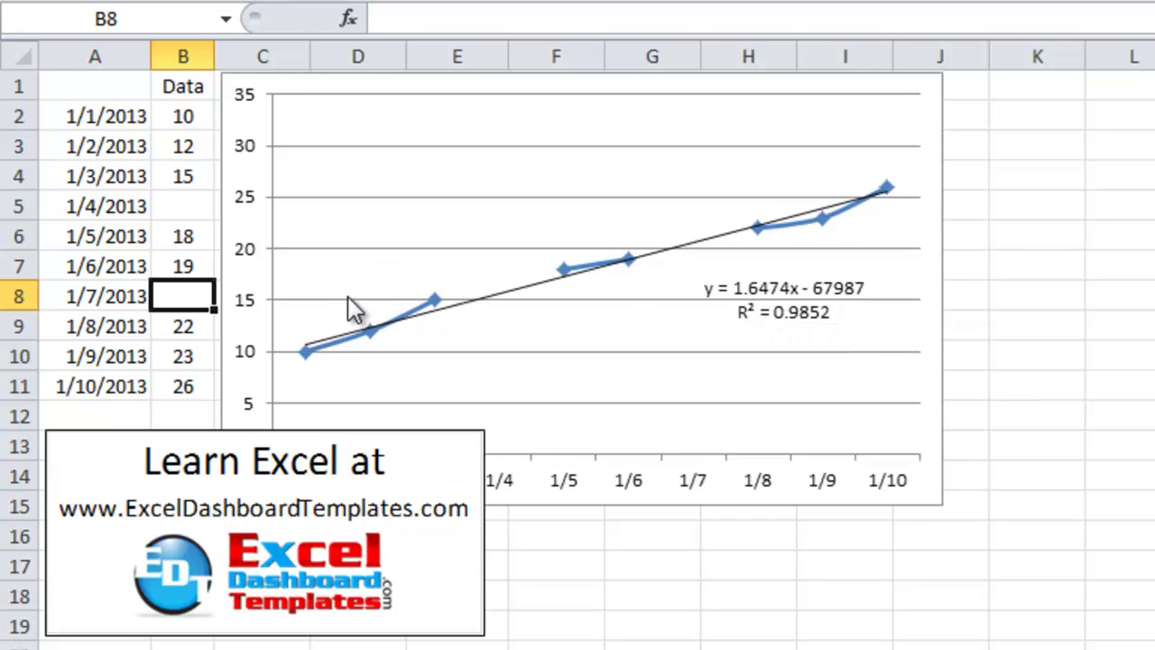
{"action": "type", "text": "30"}
{"action": "key", "text": "ctrl+Return"}
{"action": "key", "text": "Up"}
{"action": "key", "text": "Up"}
{"action": "key", "text": "Up"}
{"action": "type", "text": "2"}
{"action": "key", "text": "ctrl+Return"}
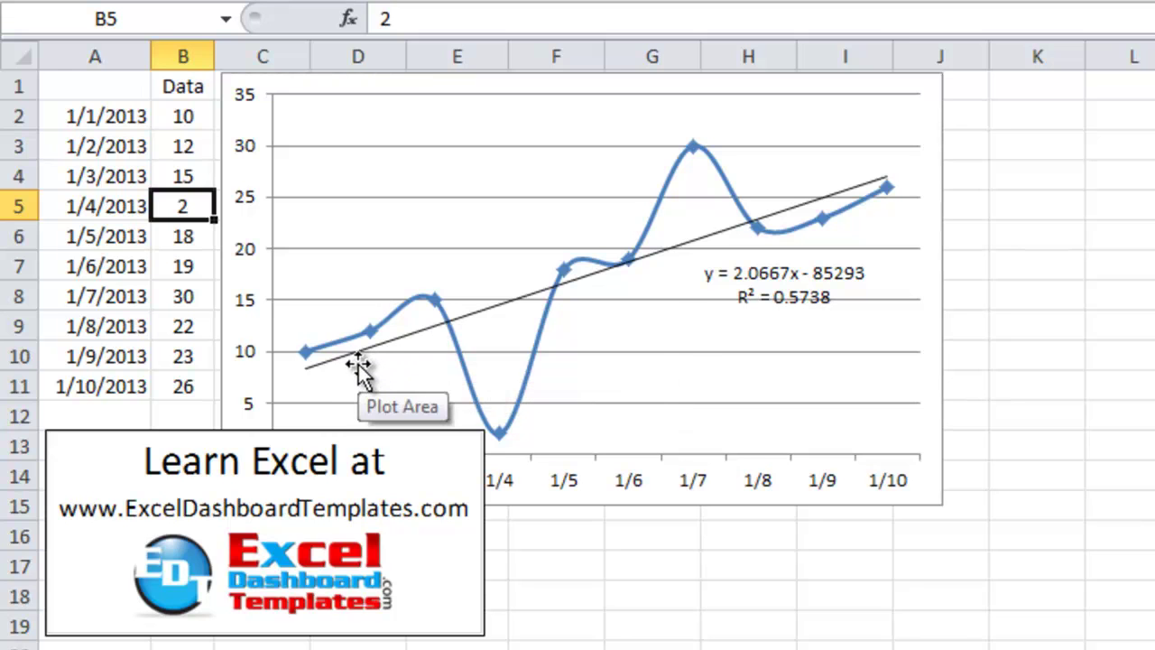
Select the first rows of the data, then deselect the range
{"action": "mouse_move", "coordinate": [410, 323]}
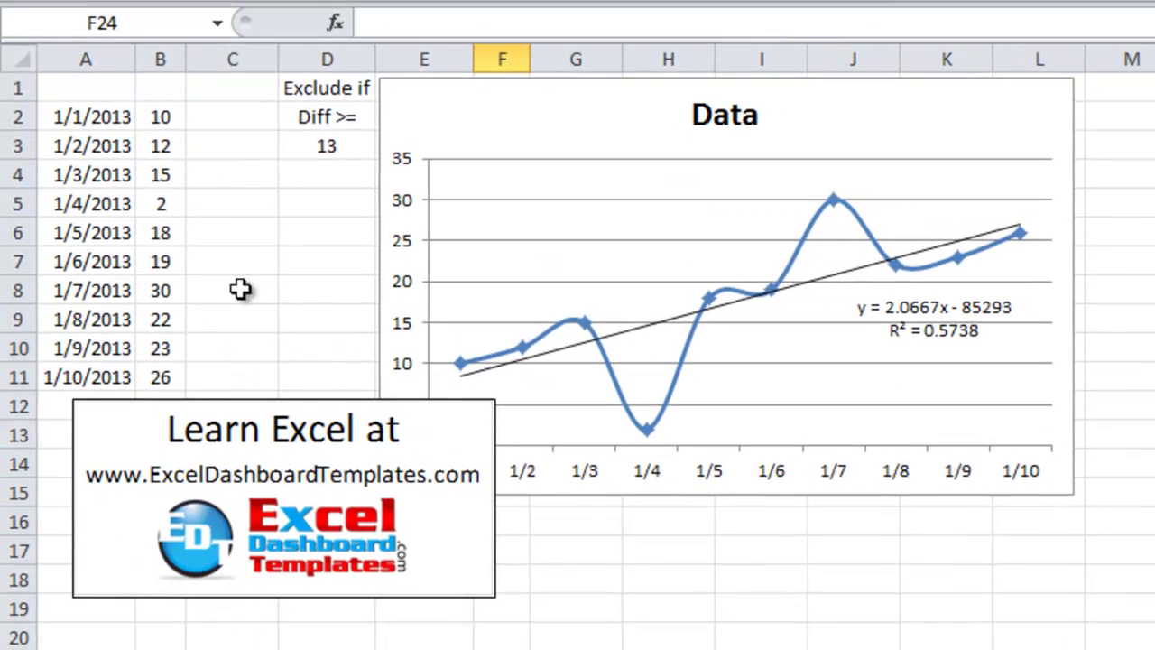
{"action": "left_click", "coordinate": [240, 193]}
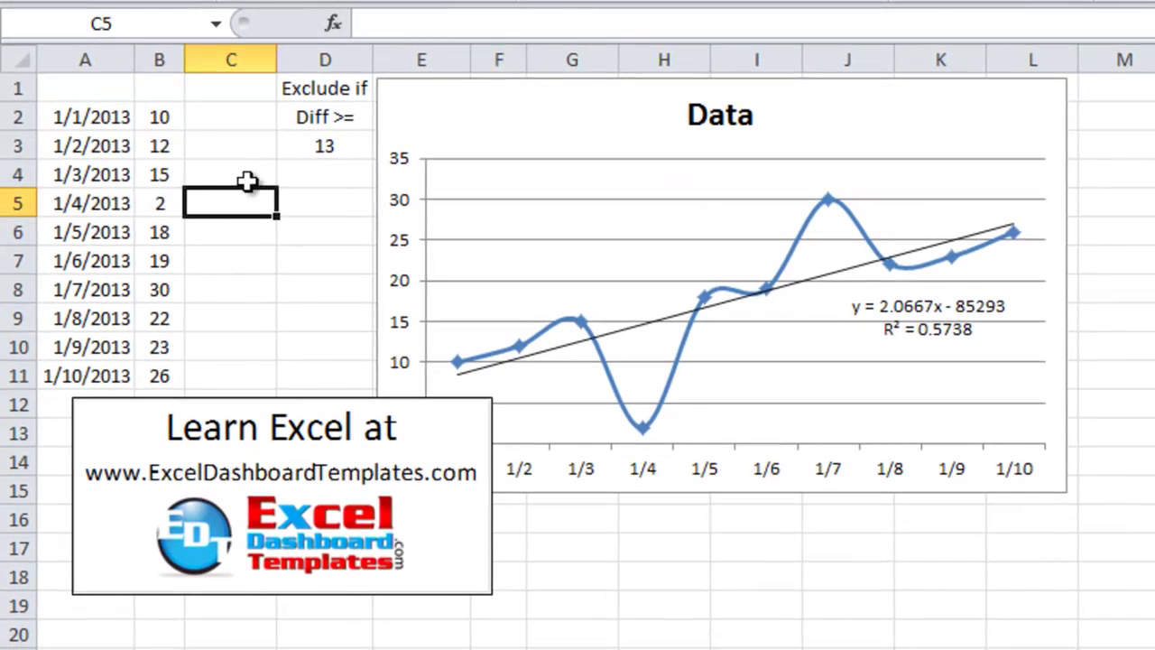
{"action": "left_click_drag", "start_coordinate": [116, 125], "coordinate": [165, 172]}
{"action": "left_click", "coordinate": [321, 228]}
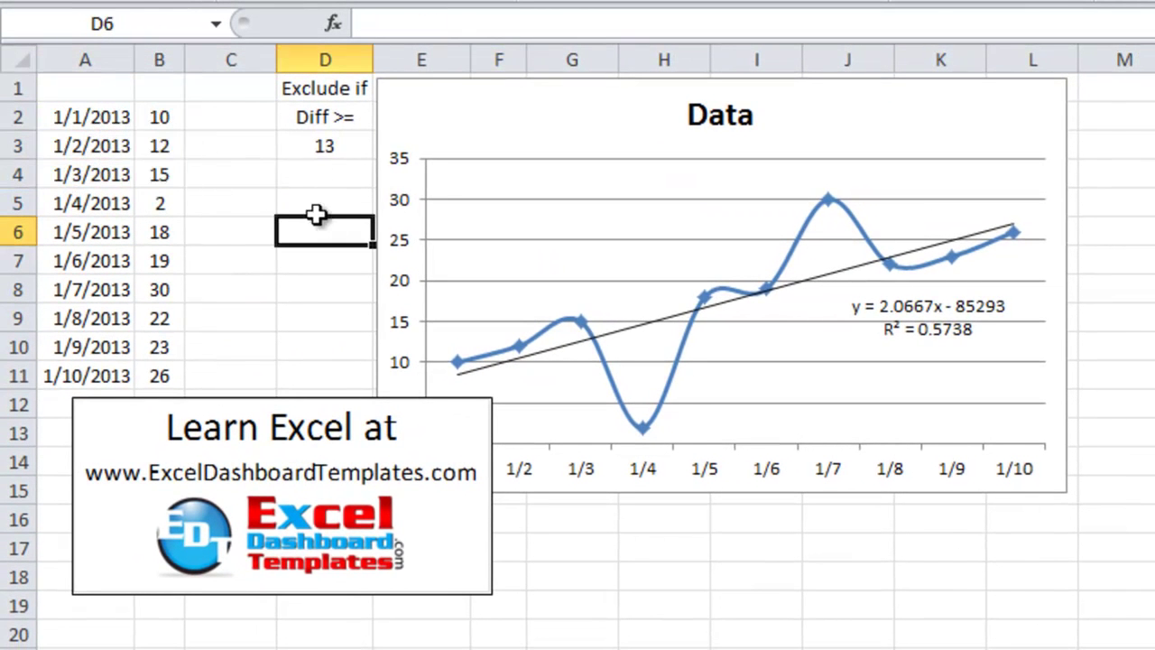
Lower the D3 threshold from 12 to 10 to 7, dropping 1/4 and 1/7
{"action": "left_click", "coordinate": [307, 149]}
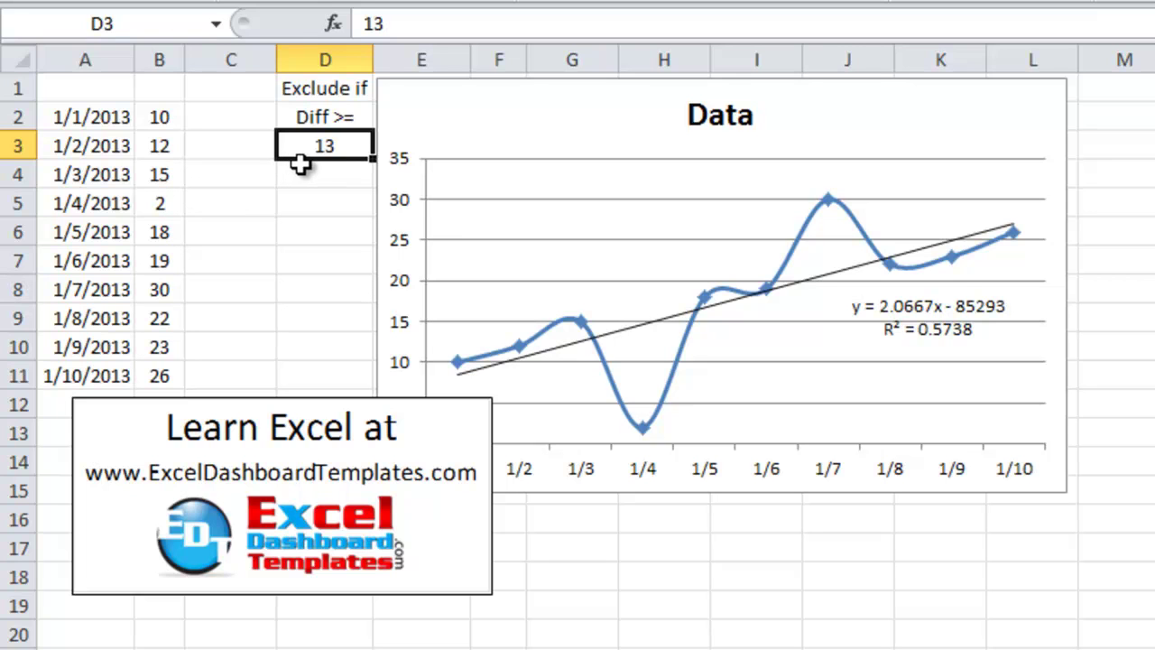
{"action": "type", "text": "1"}
{"action": "key", "text": "Return"}
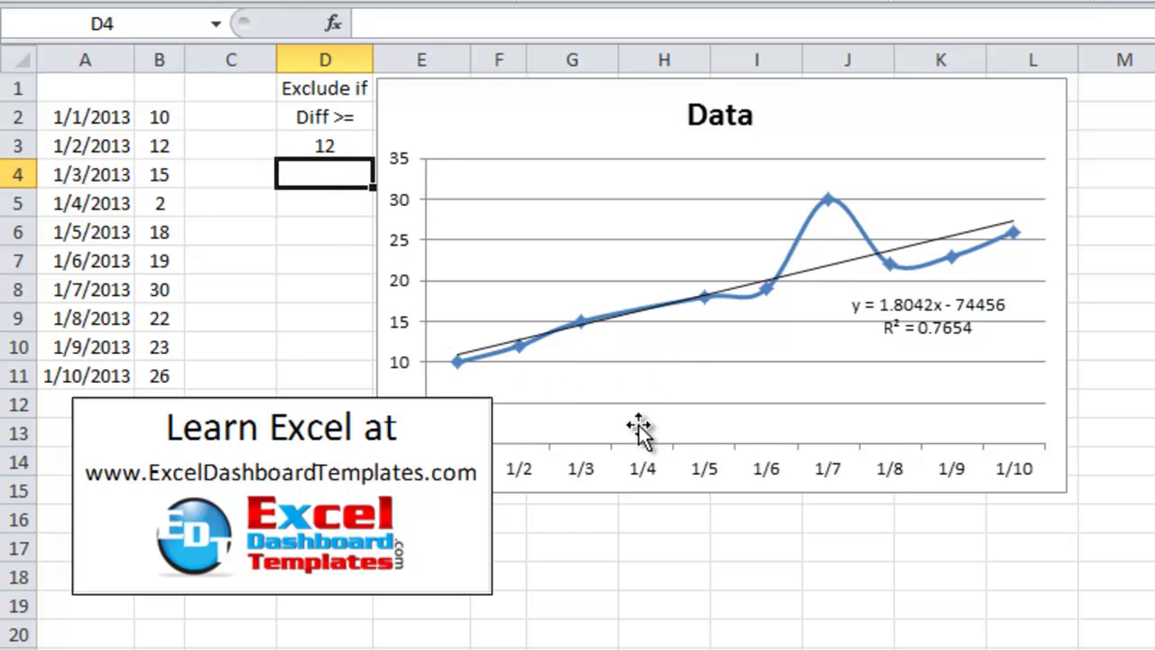
{"action": "key", "text": "Up"}
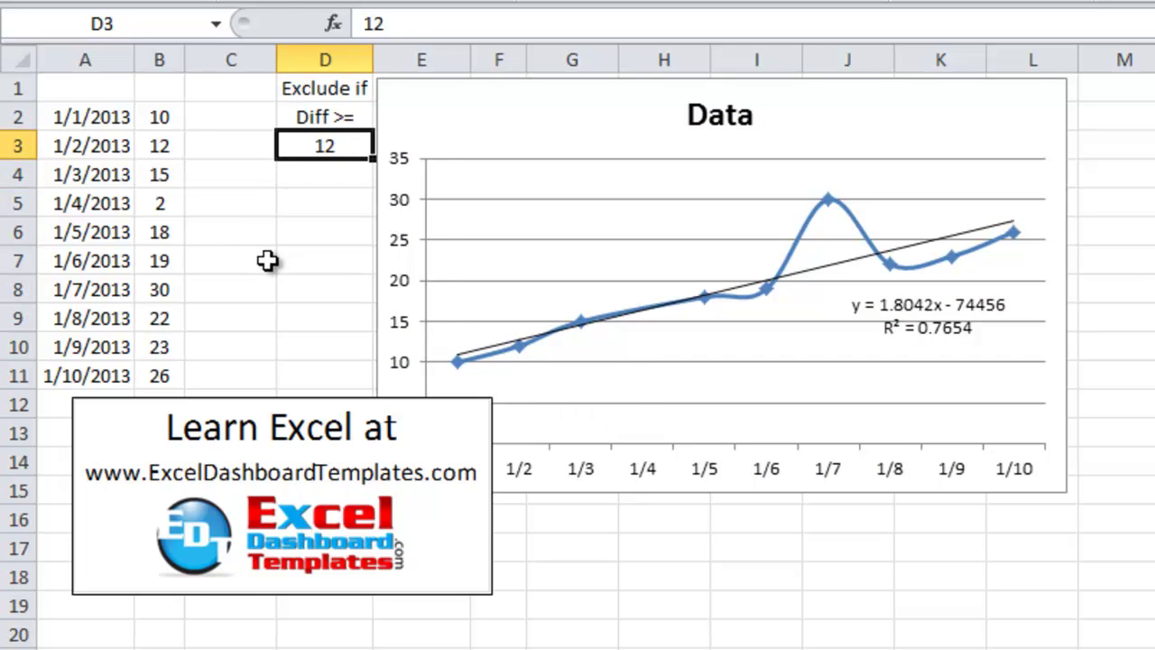
{"action": "type", "text": "10"}
{"action": "key", "text": "Return"}
{"action": "key", "text": "Up"}
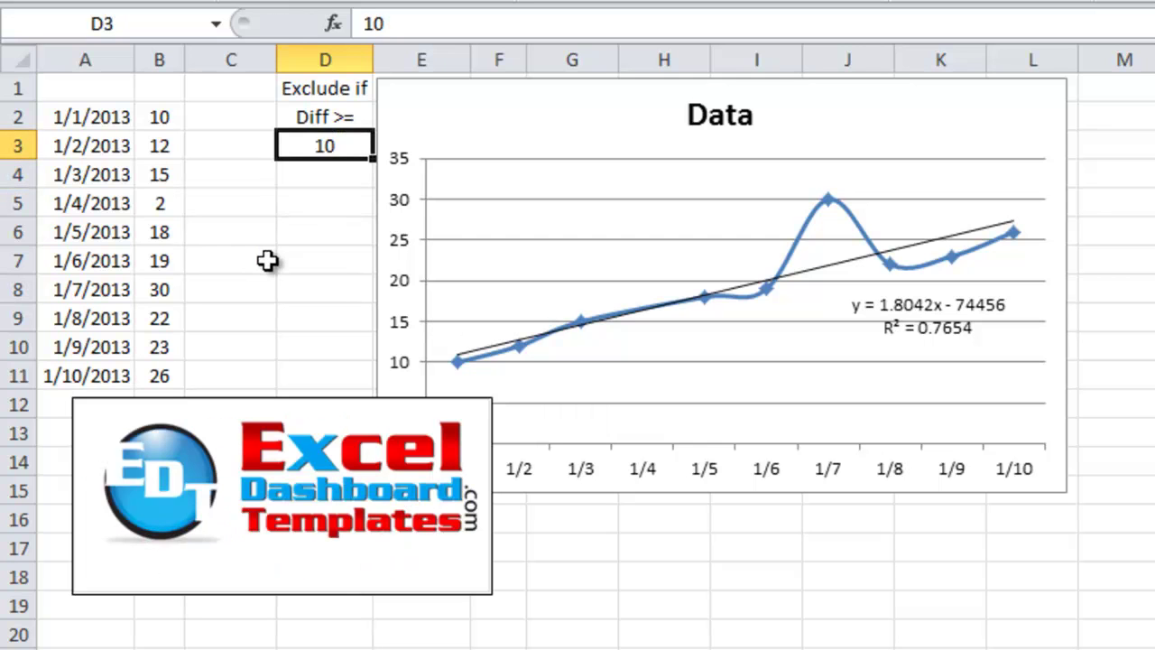
{"action": "type", "text": "7"}
{"action": "key", "text": "Return"}
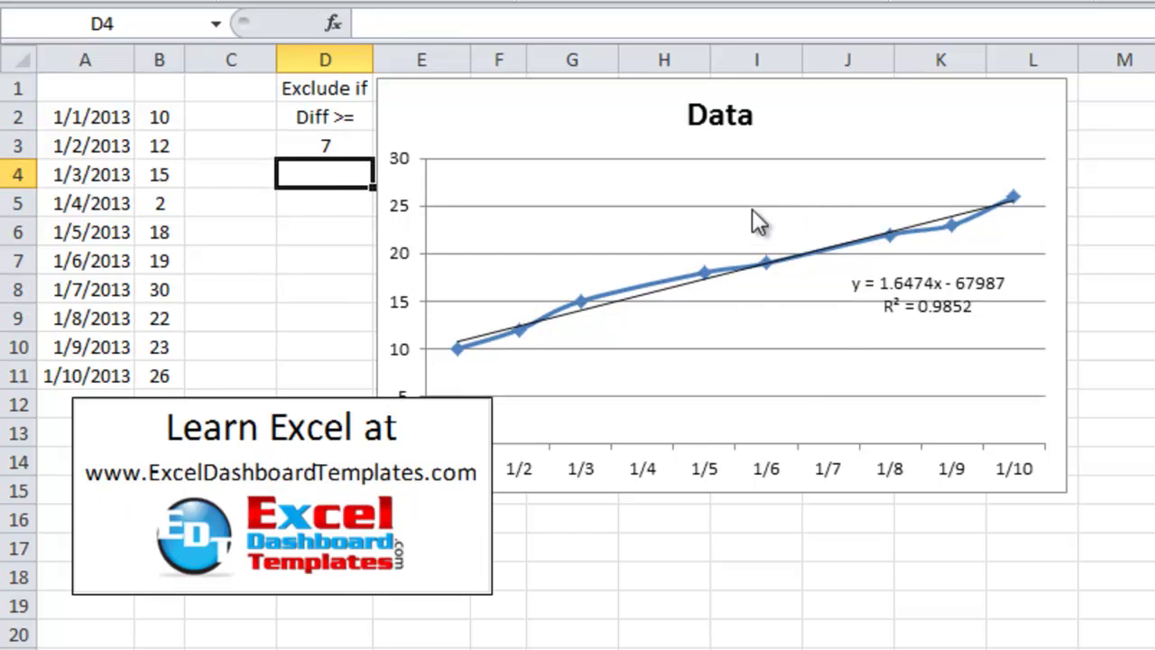
Delete the linear trendline and its equation label, then select and delete the chart itself
{"action": "left_click", "coordinate": [629, 301]}
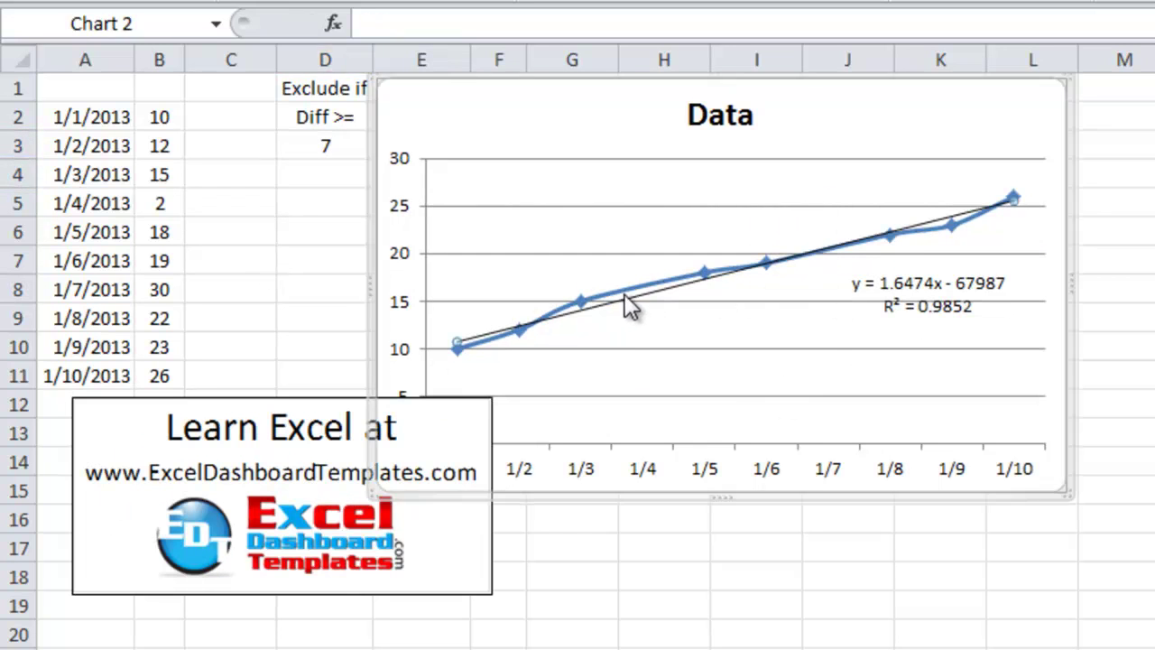
{"action": "key", "text": "Delete"}
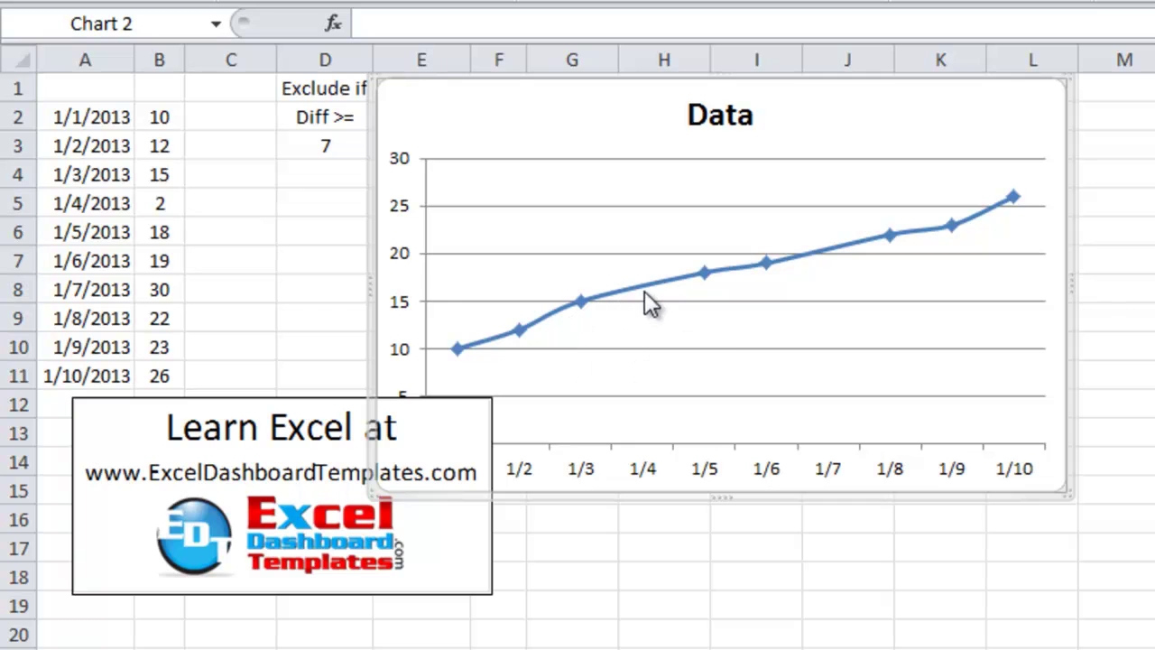
{"action": "mouse_move", "coordinate": [670, 298]}
{"action": "mouse_move", "coordinate": [851, 264]}
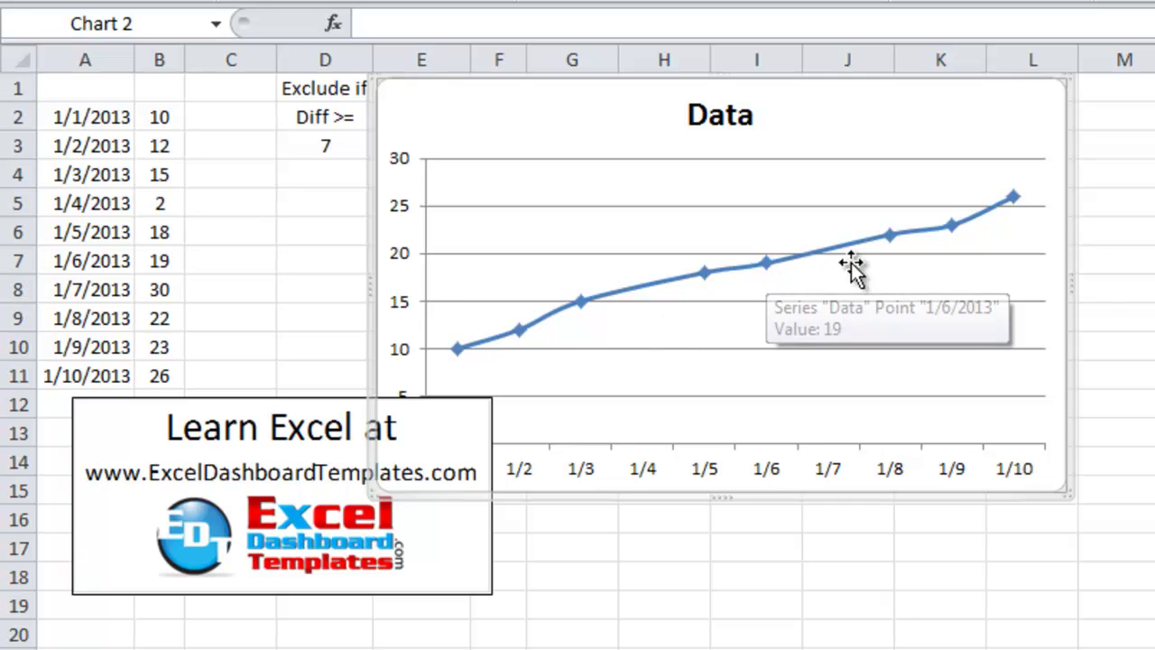
{"action": "left_click", "coordinate": [255, 223]}
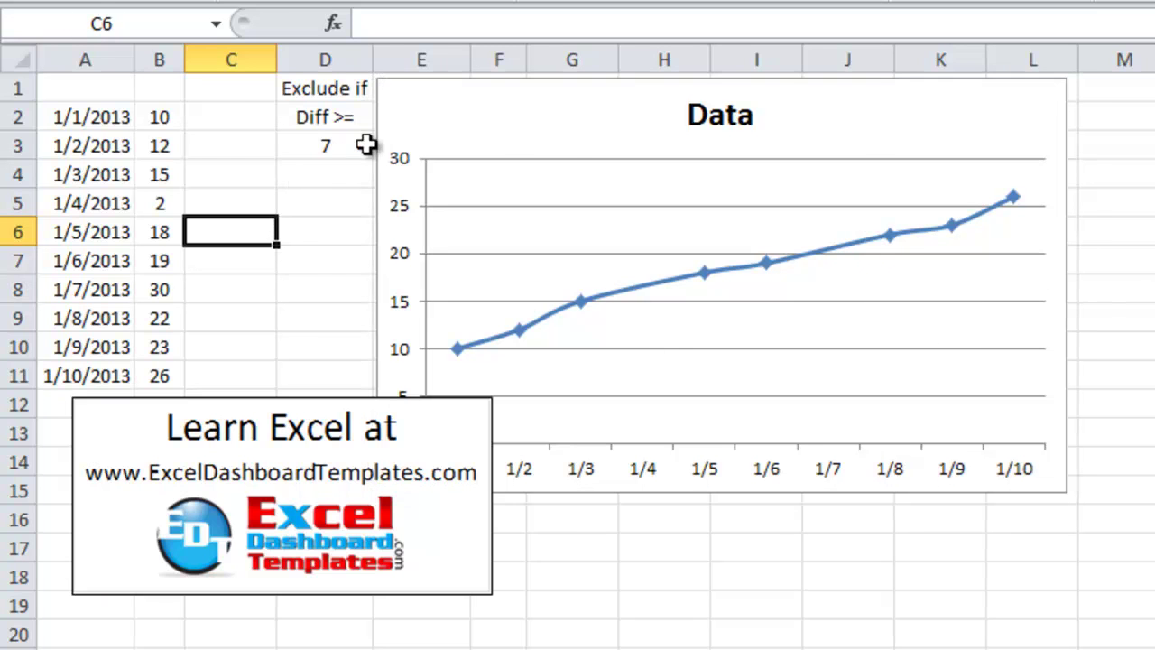
{"action": "left_click", "coordinate": [376, 141]}
{"action": "key", "text": "Delete"}
{"action": "left_click", "coordinate": [286, 142]}
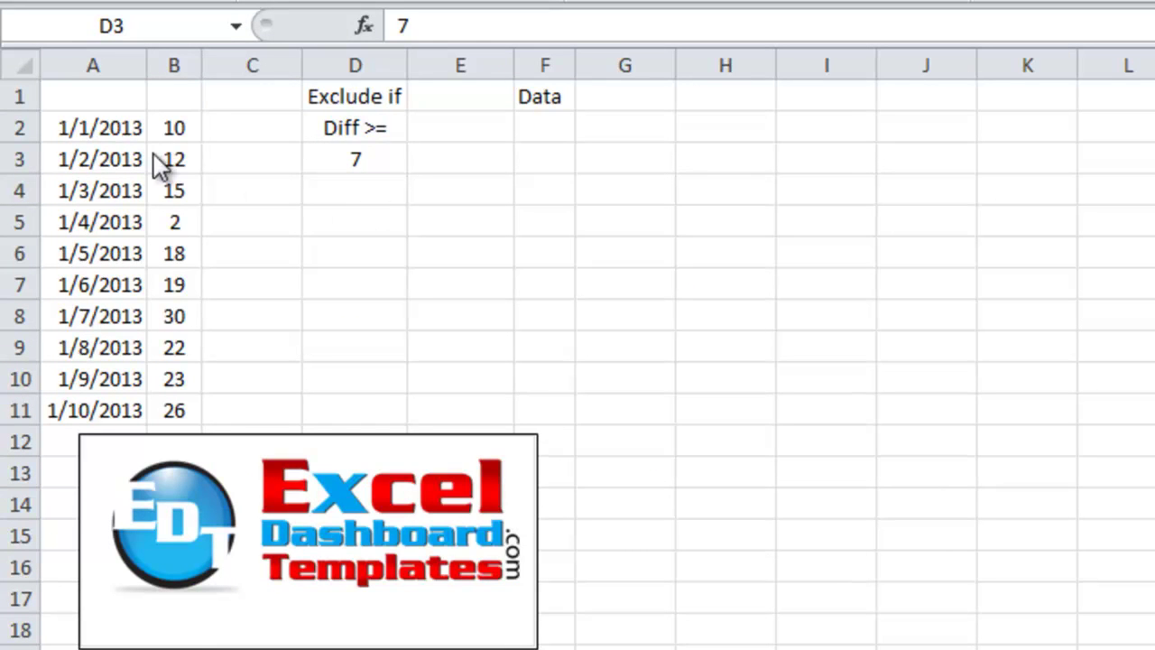
Enter an = formula in E2 pointing at the date in A2, showing 1/1/2013
{"action": "left_click_drag", "start_coordinate": [129, 135], "coordinate": [181, 410]}
{"action": "left_click", "coordinate": [245, 353]}
{"action": "left_click", "coordinate": [334, 163]}
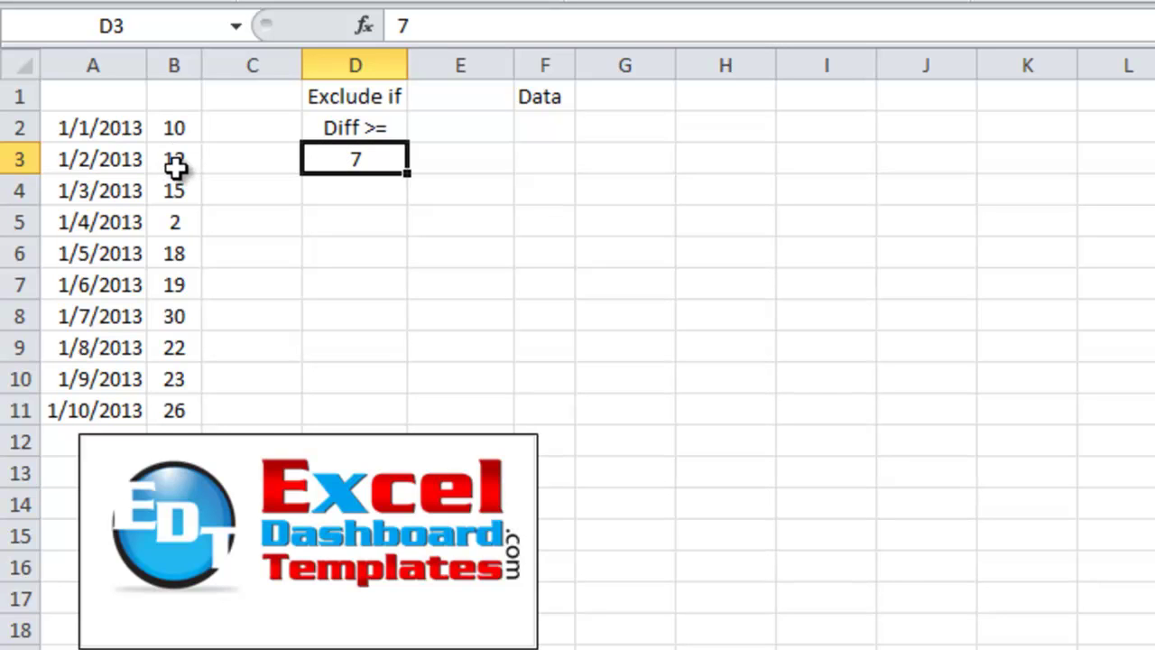
{"action": "left_click", "coordinate": [459, 159]}
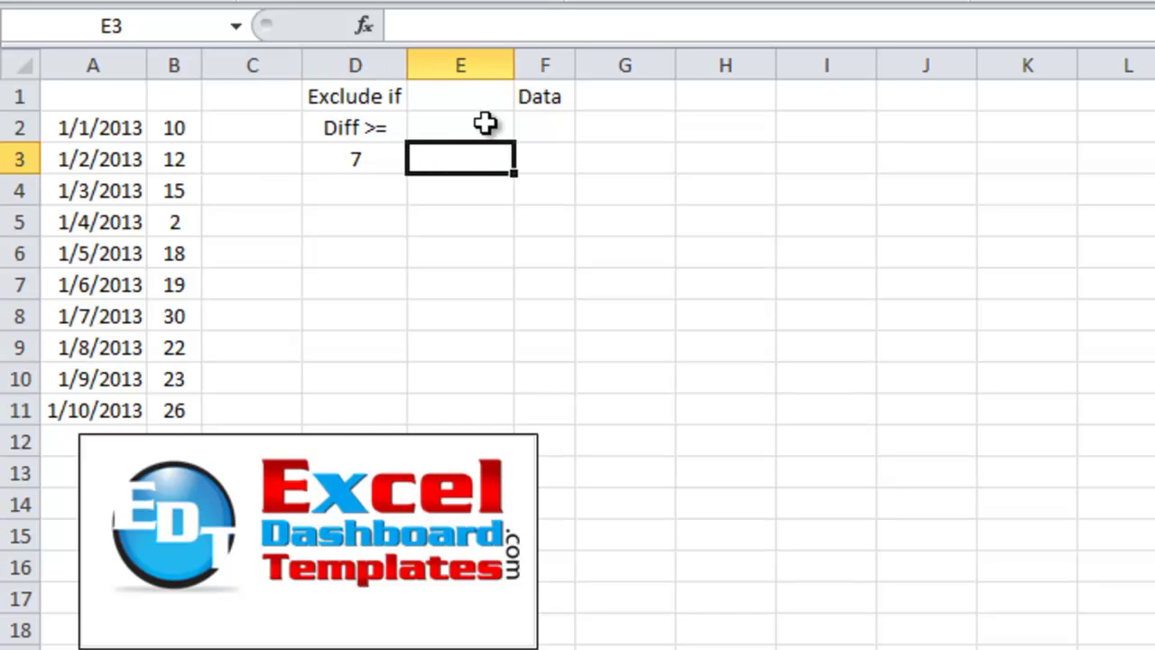
{"action": "left_click", "coordinate": [487, 134]}
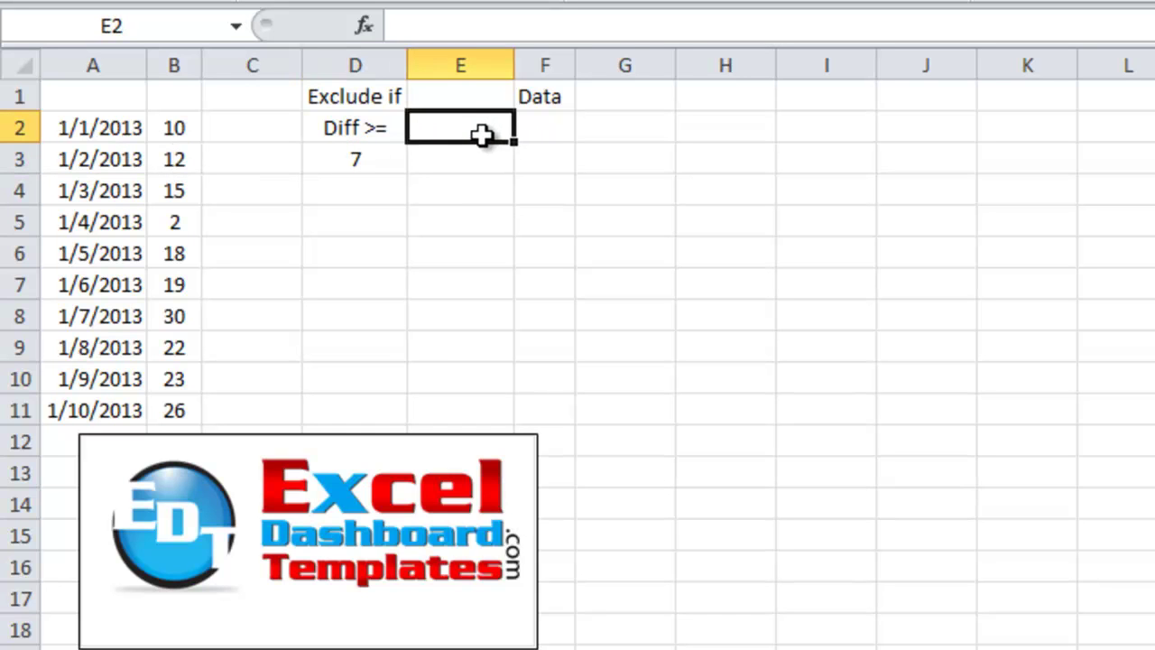
{"action": "type", "text": "="}
{"action": "key", "text": "Left"}
{"action": "key", "text": "Left"}
{"action": "key", "text": "Left"}
{"action": "key", "text": "Left"}
{"action": "key", "text": "Return"}
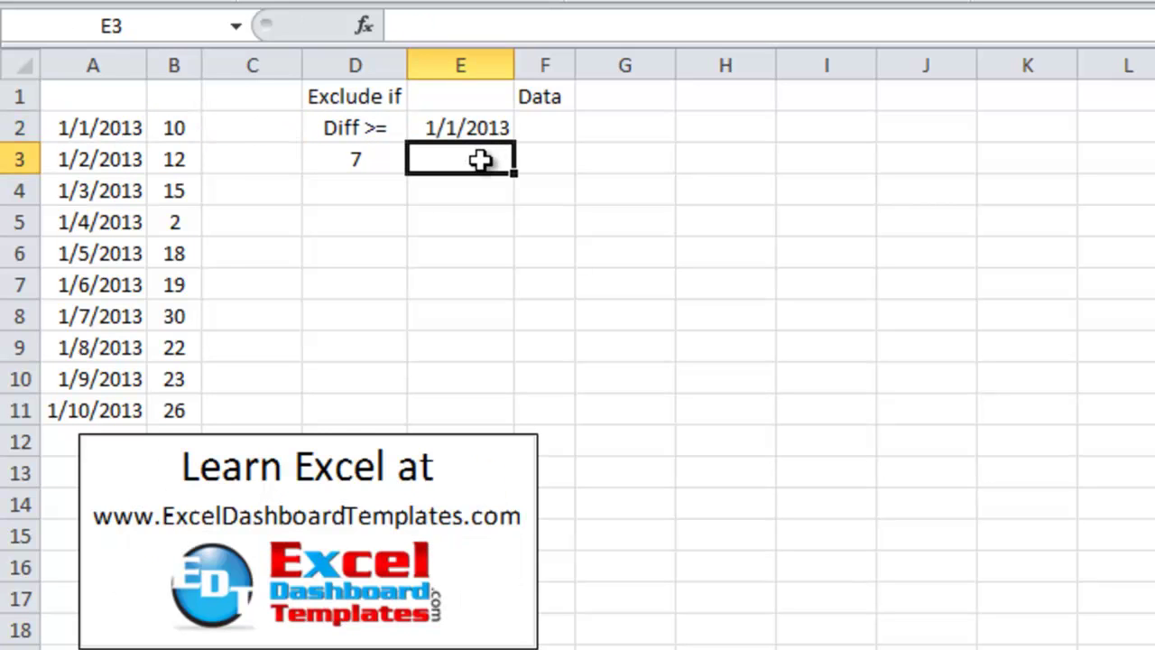
{"action": "left_click", "coordinate": [535, 134]}
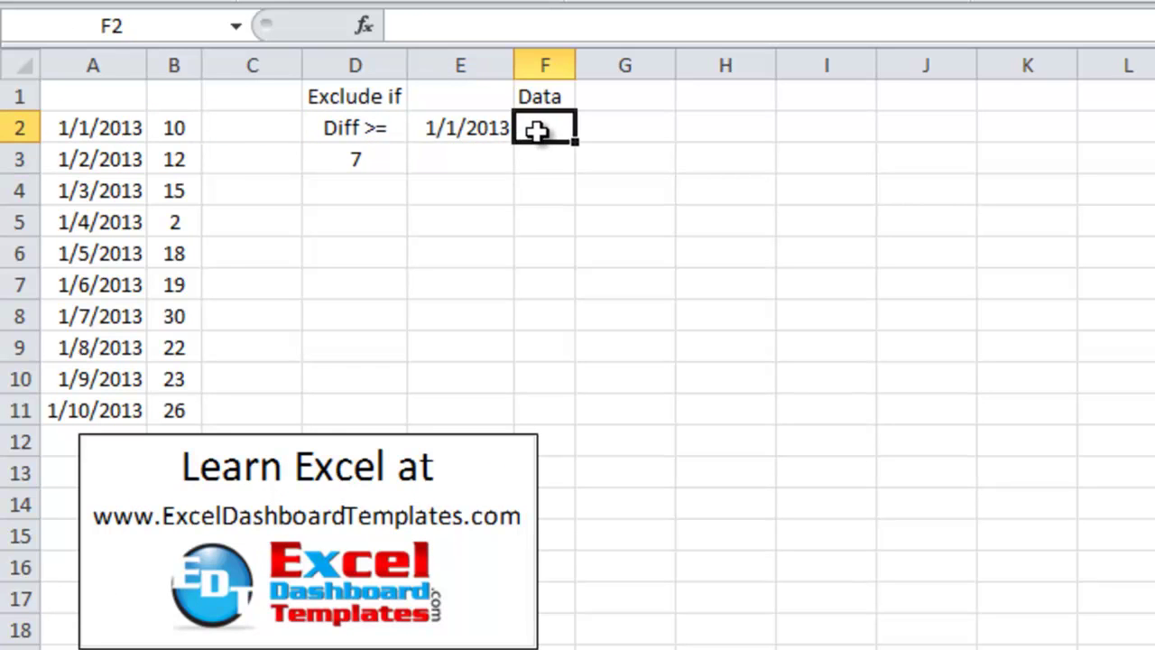
Start F2 with =IF(AND(ABS(B2-B1)>$D$3 as the first outlier check
{"action": "type", "text": "="}
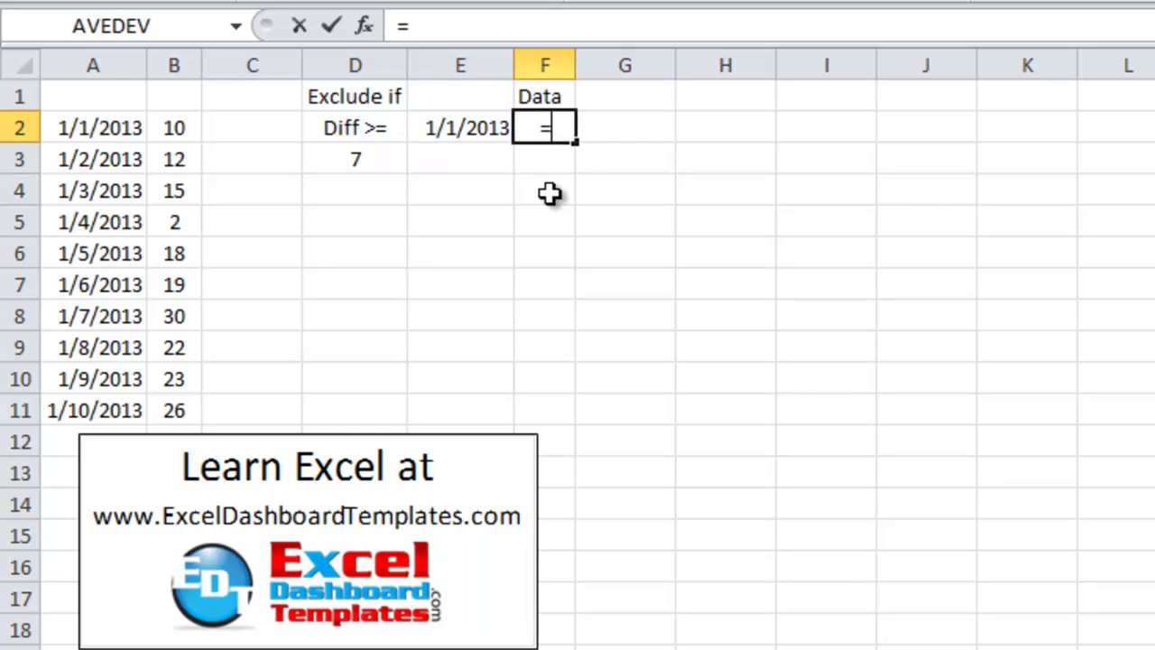
{"action": "type", "text": "if("}
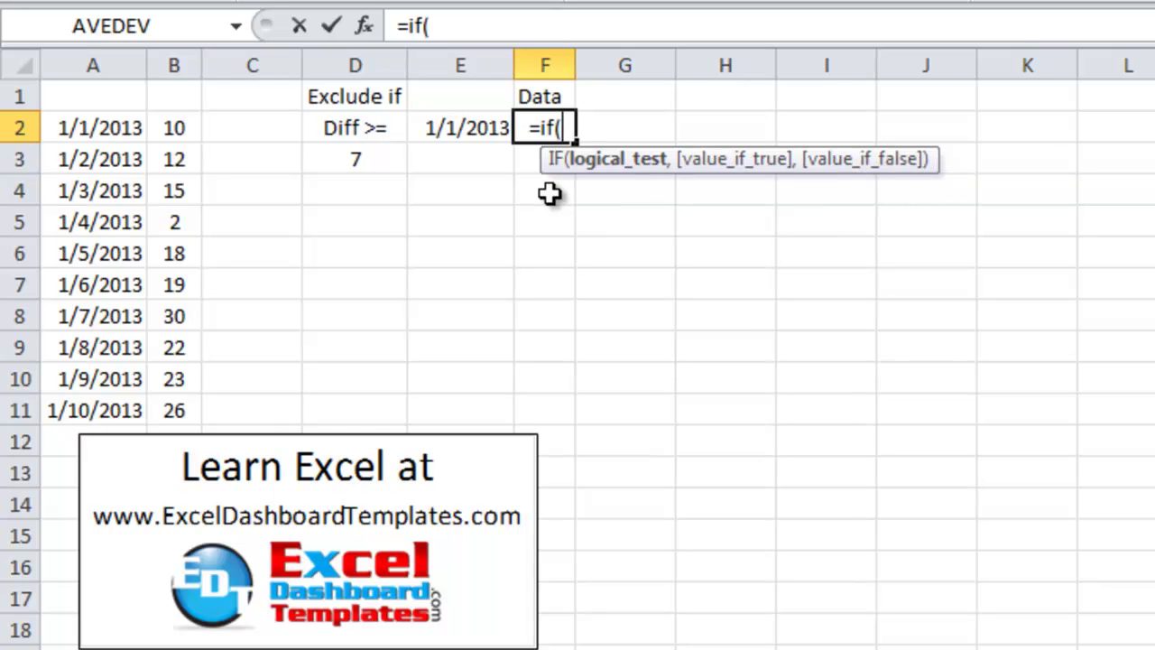
{"action": "type", "text": "and"}
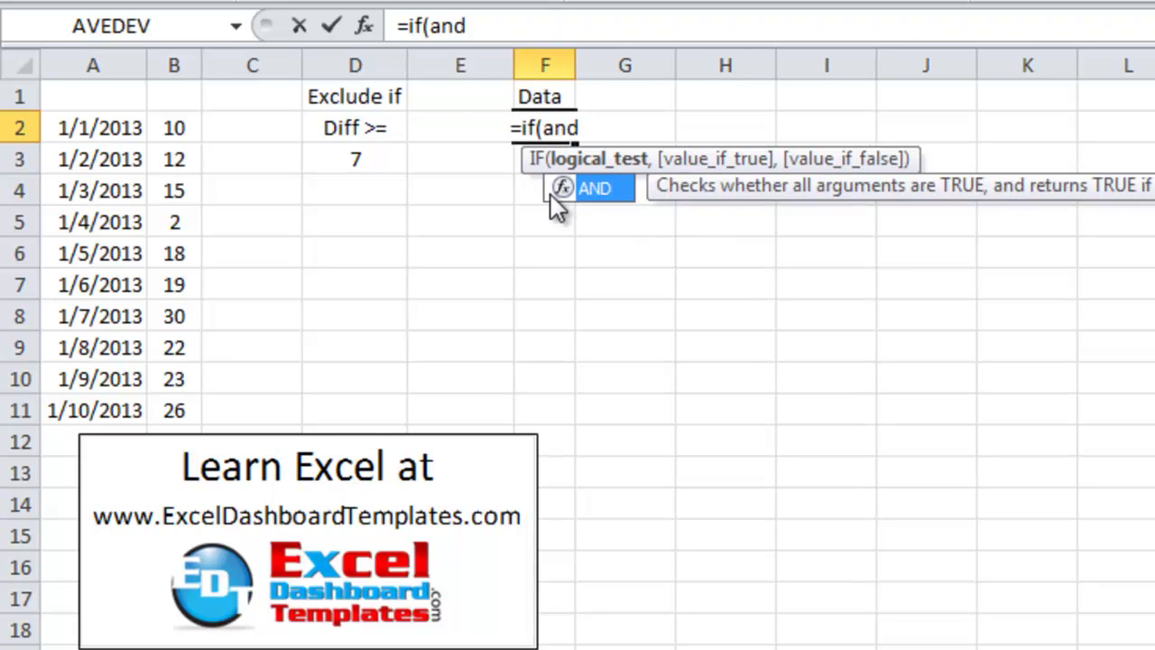
{"action": "type", "text": "("}
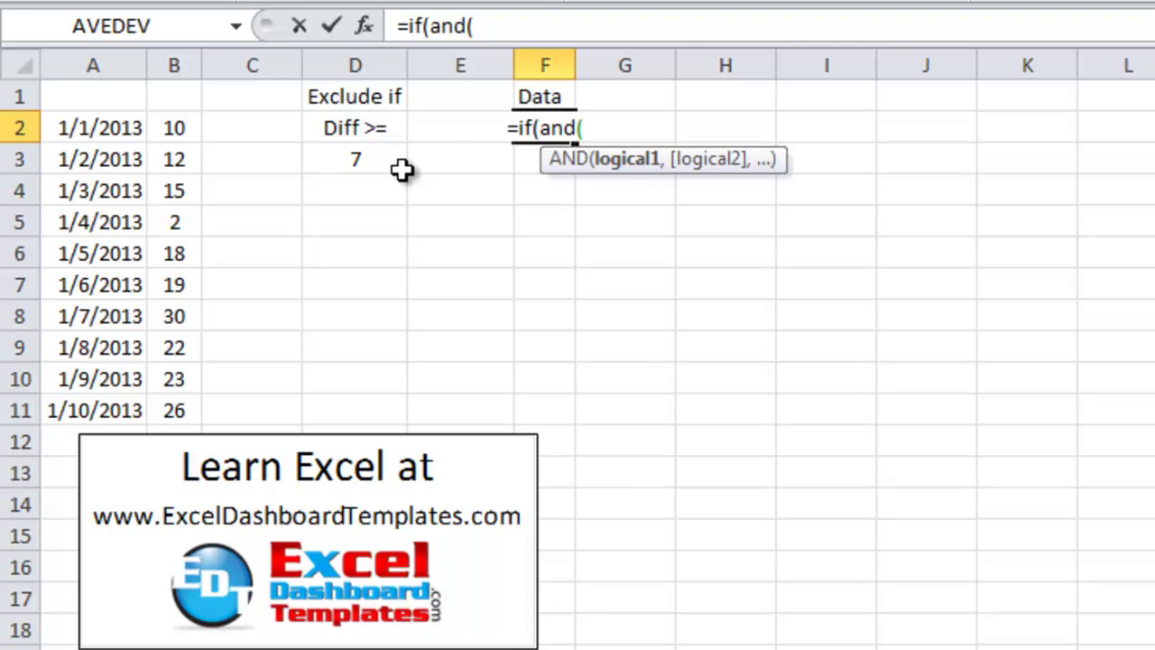
{"action": "type", "text": "ab"}
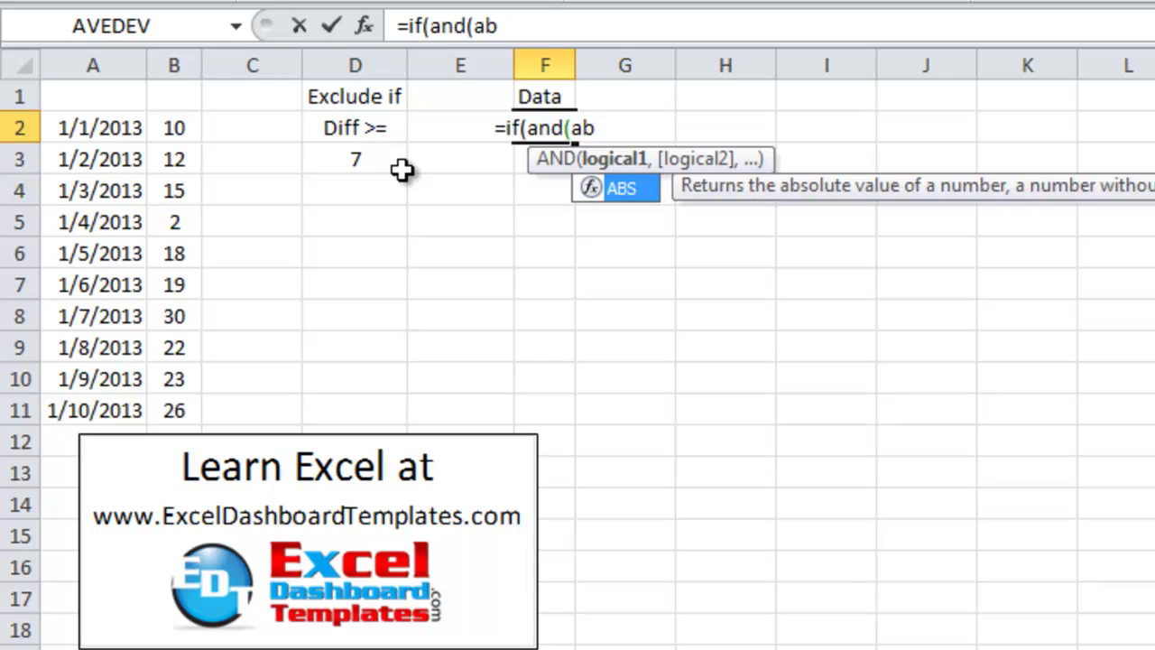
{"action": "key", "text": "Tab"}
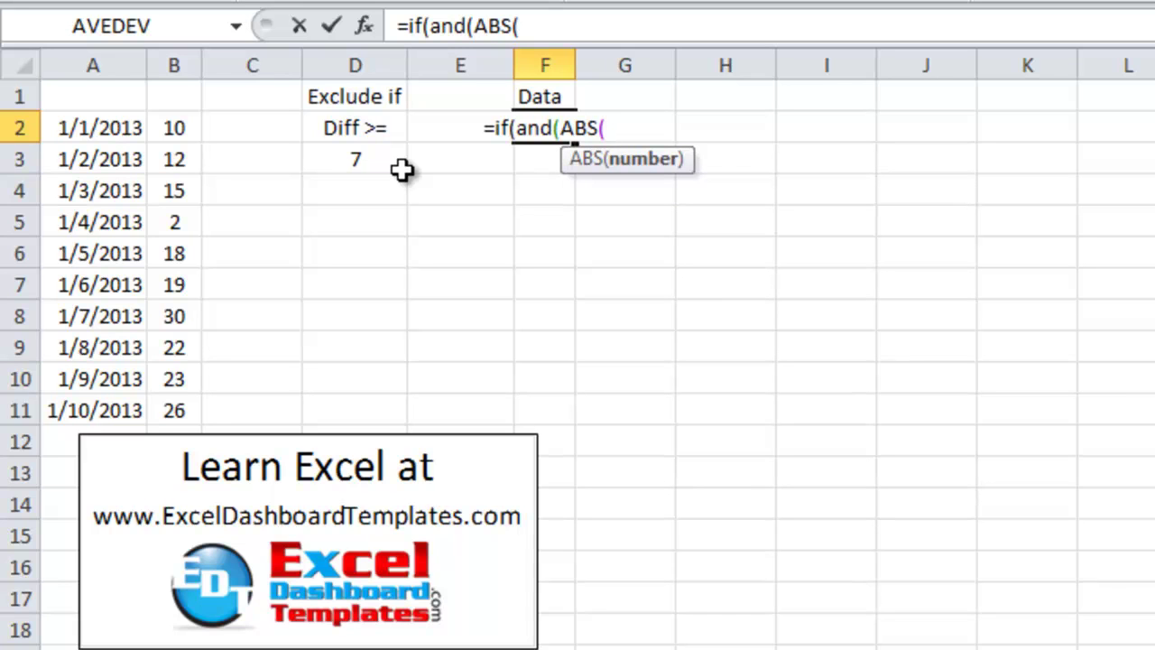
{"action": "left_click", "coordinate": [166, 133]}
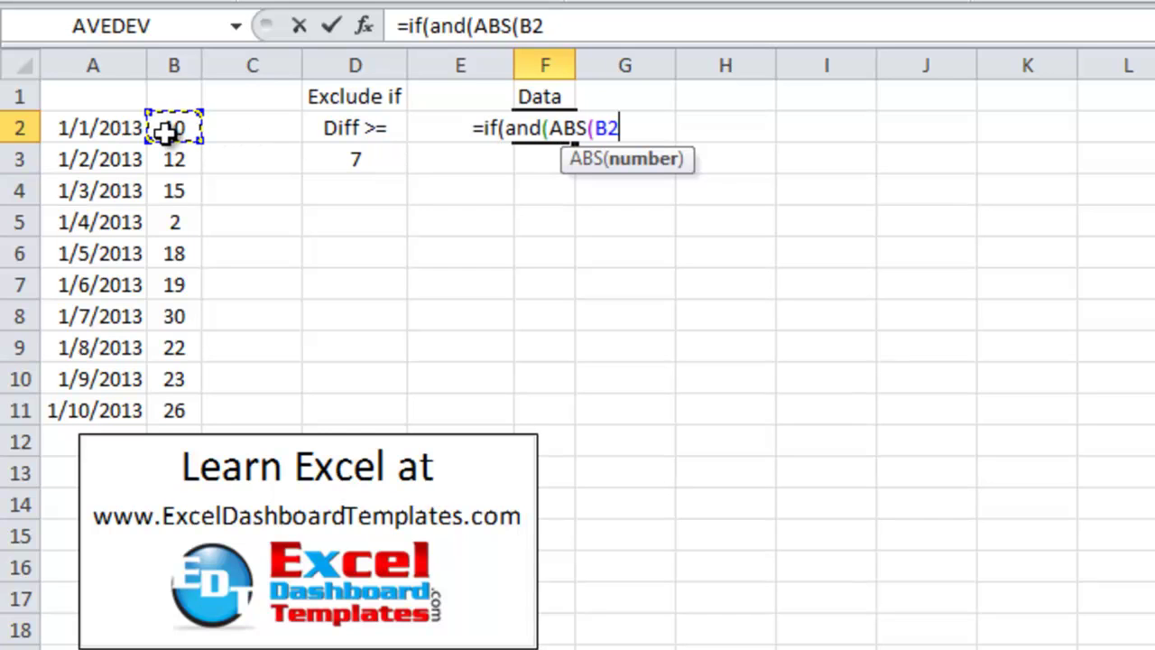
{"action": "type", "text": "-"}
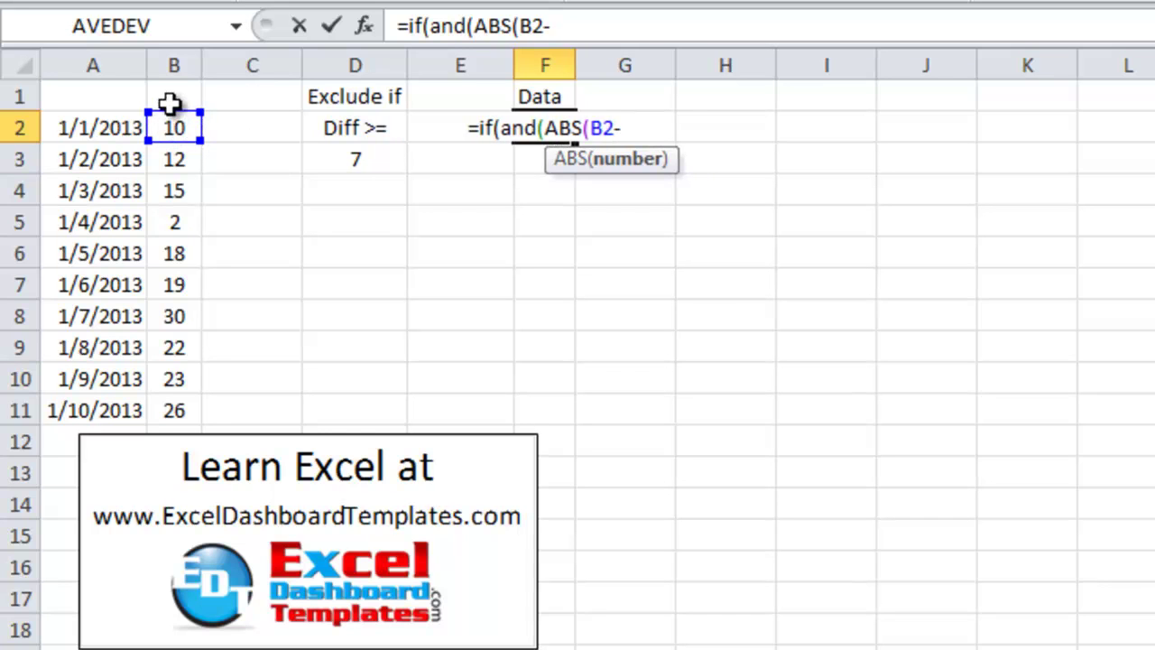
{"action": "left_click", "coordinate": [170, 97]}
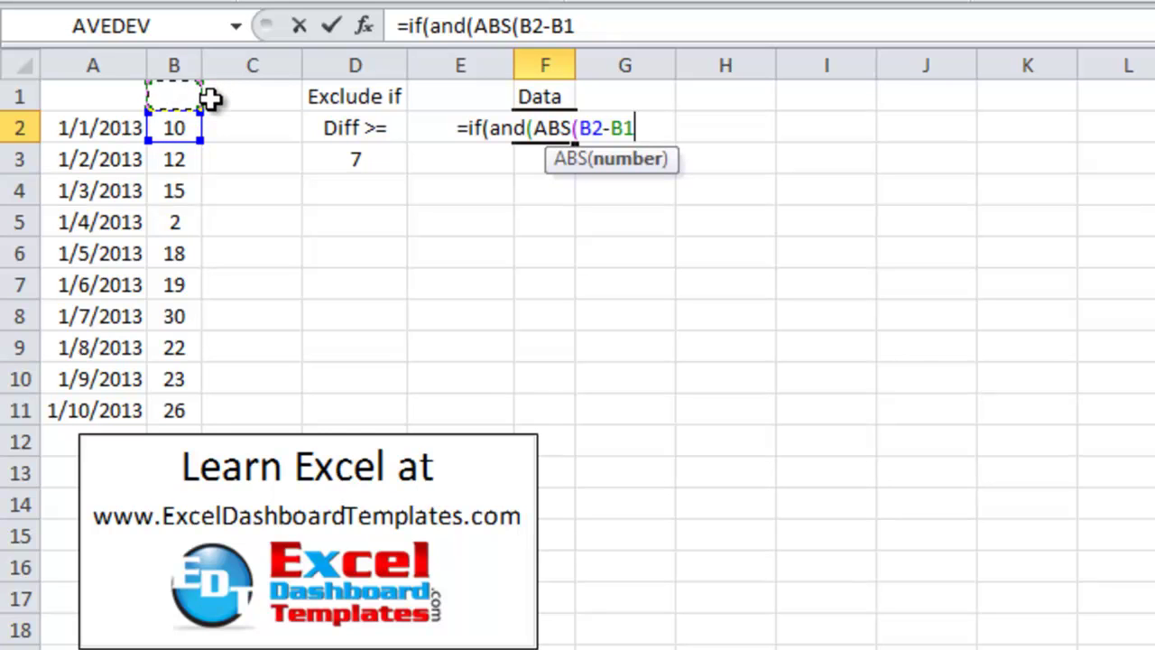
{"action": "type", "text": ")"}
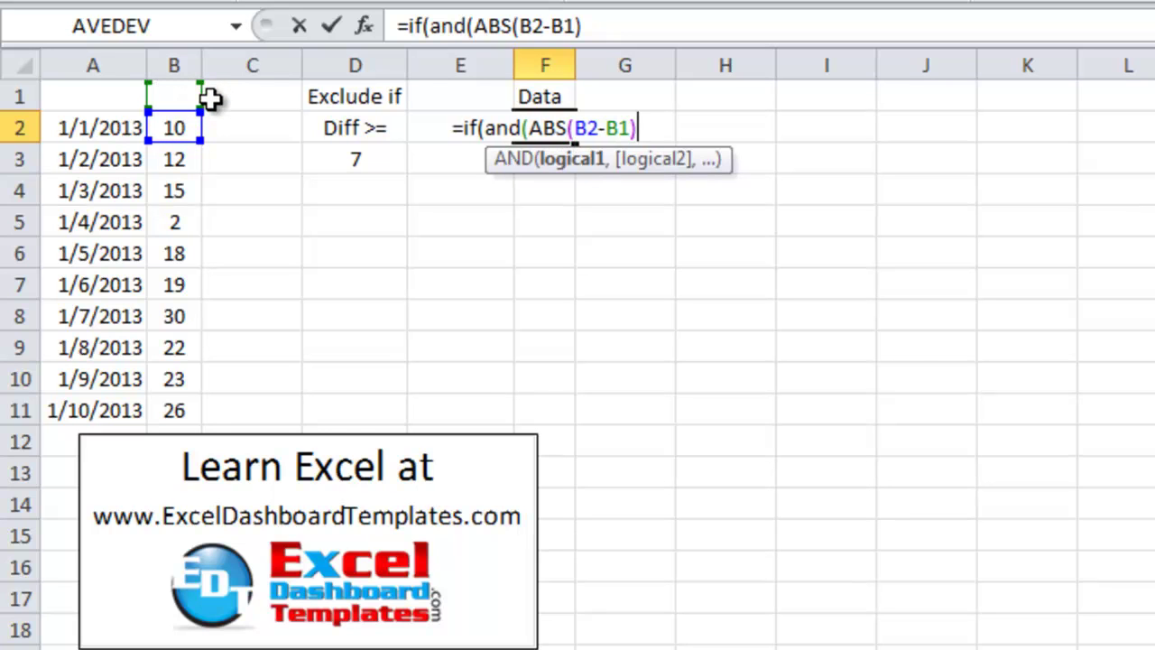
{"action": "type", "text": ">"}
{"action": "left_click", "coordinate": [384, 157]}
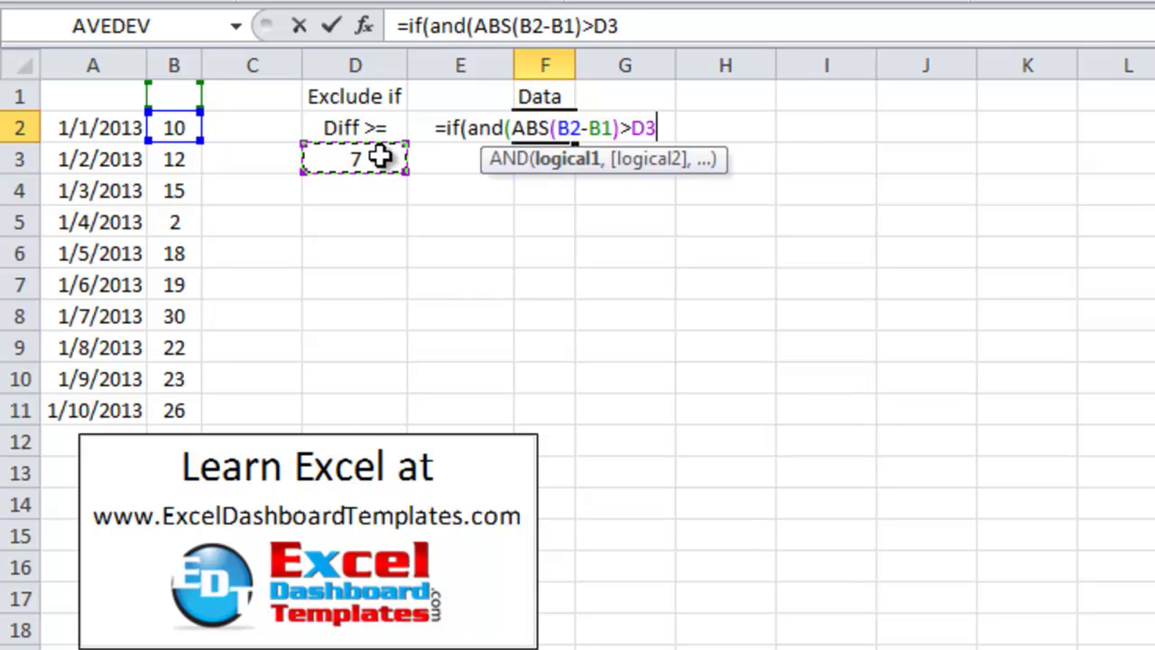
{"action": "key", "text": "F3"}
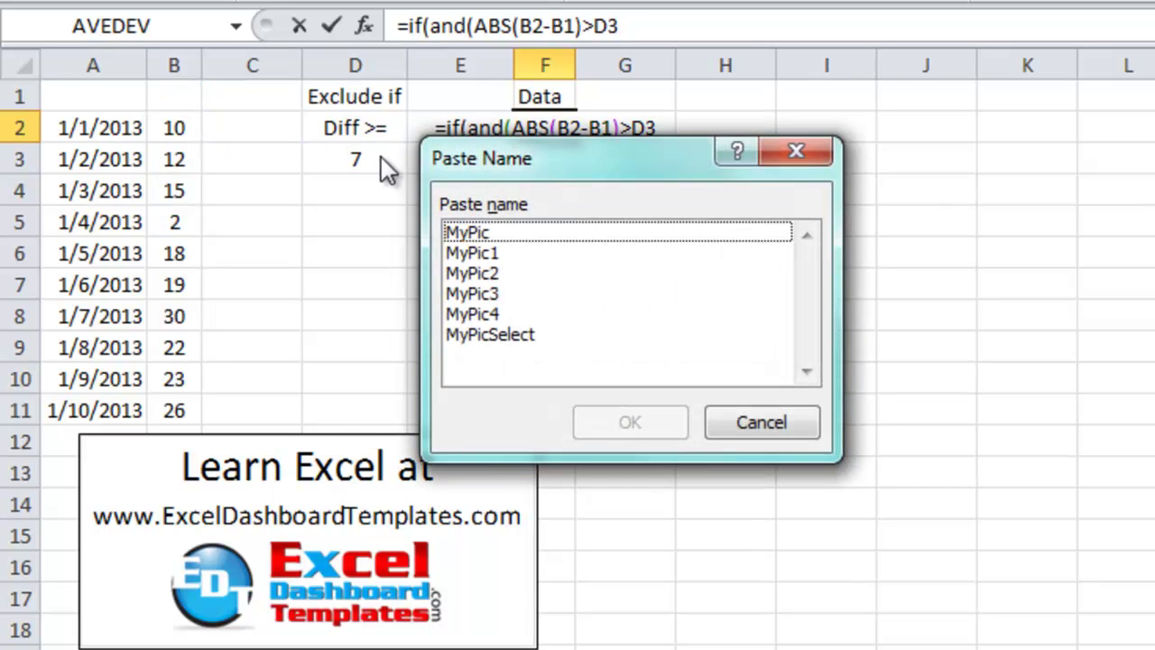
{"action": "key", "text": "Escape"}
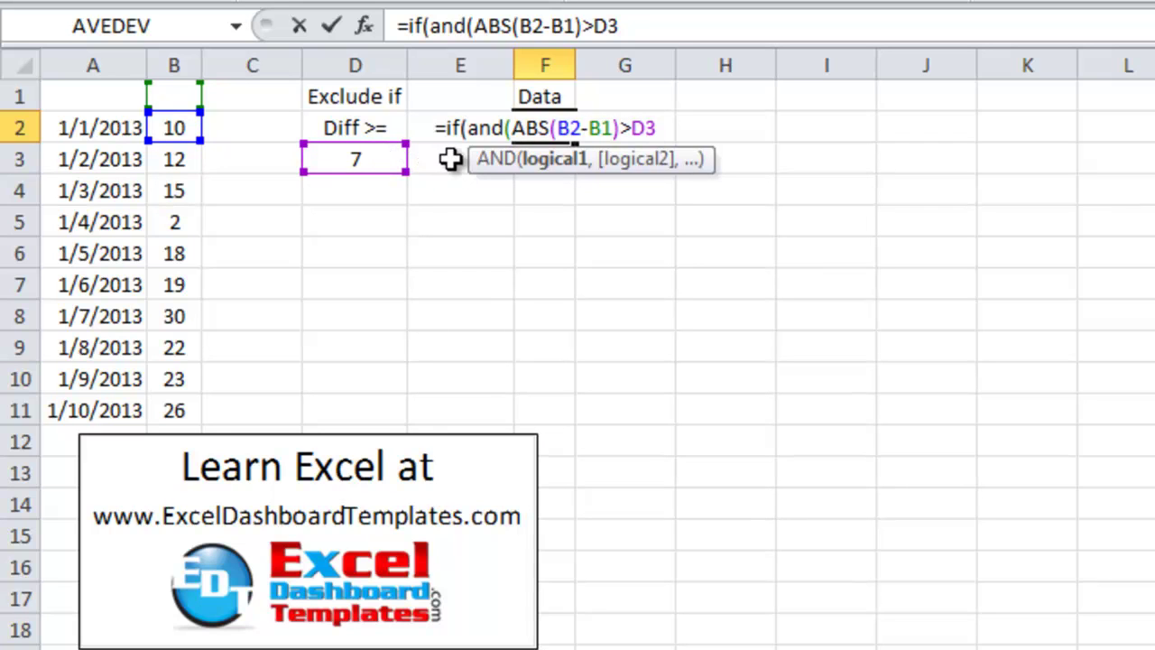
{"action": "key", "text": "F4"}
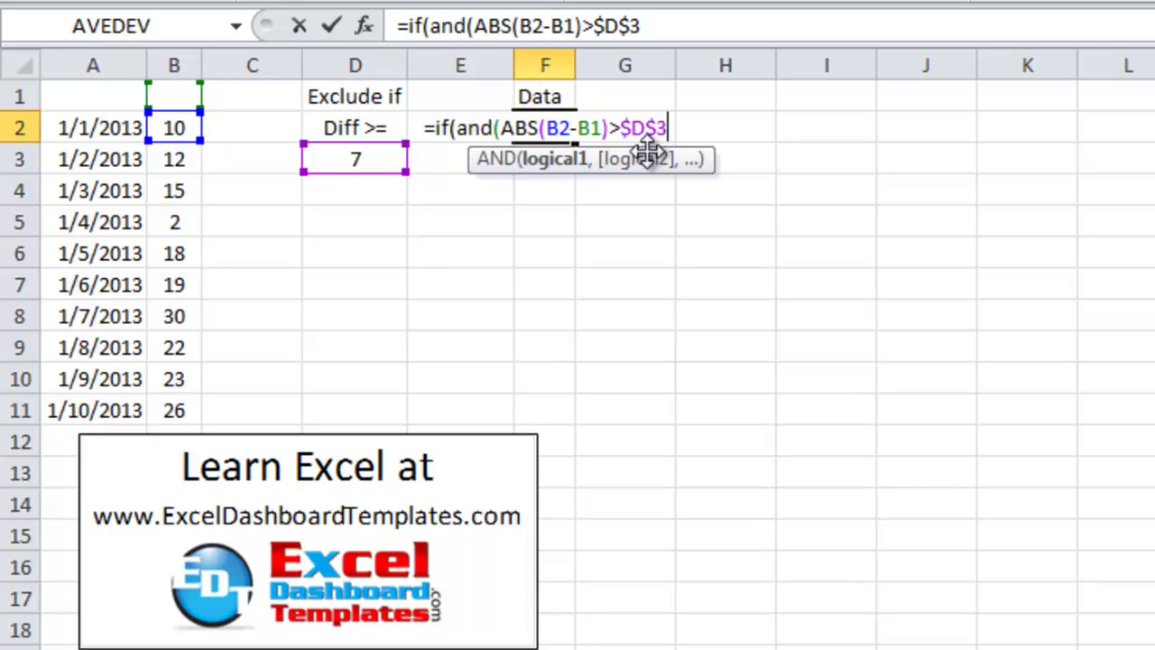
Finish the formula with ,ABS(B2-B3)>$D$3),NA(),B2), so F2 displays 10
{"action": "type", "text": ","}
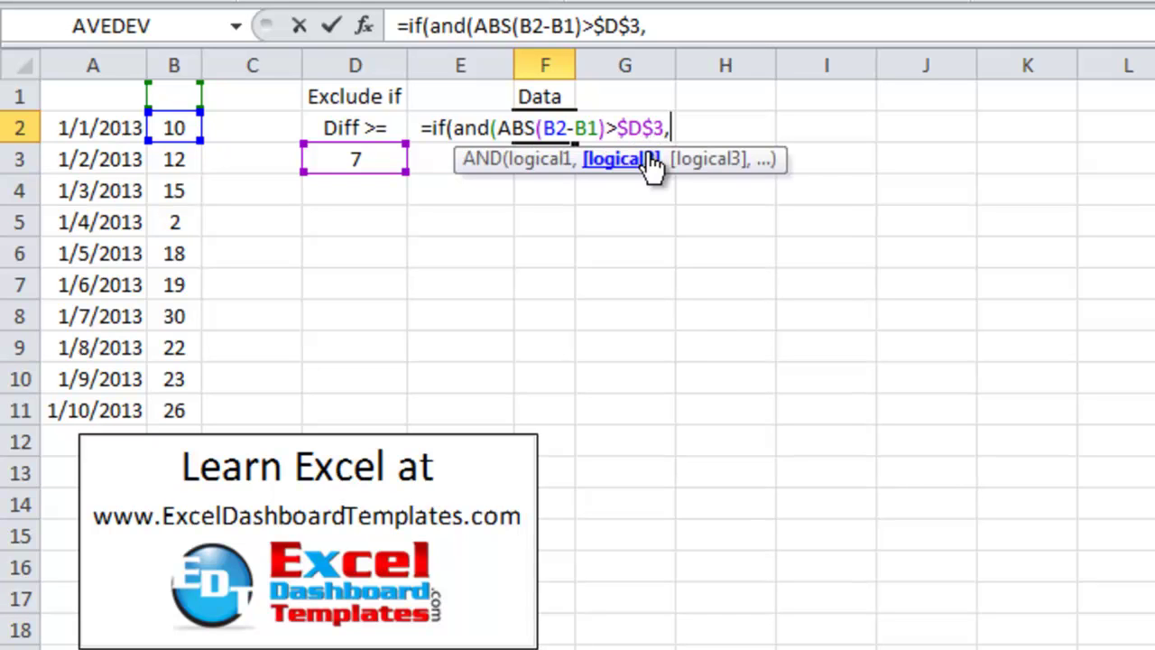
{"action": "type", "text": "a"}
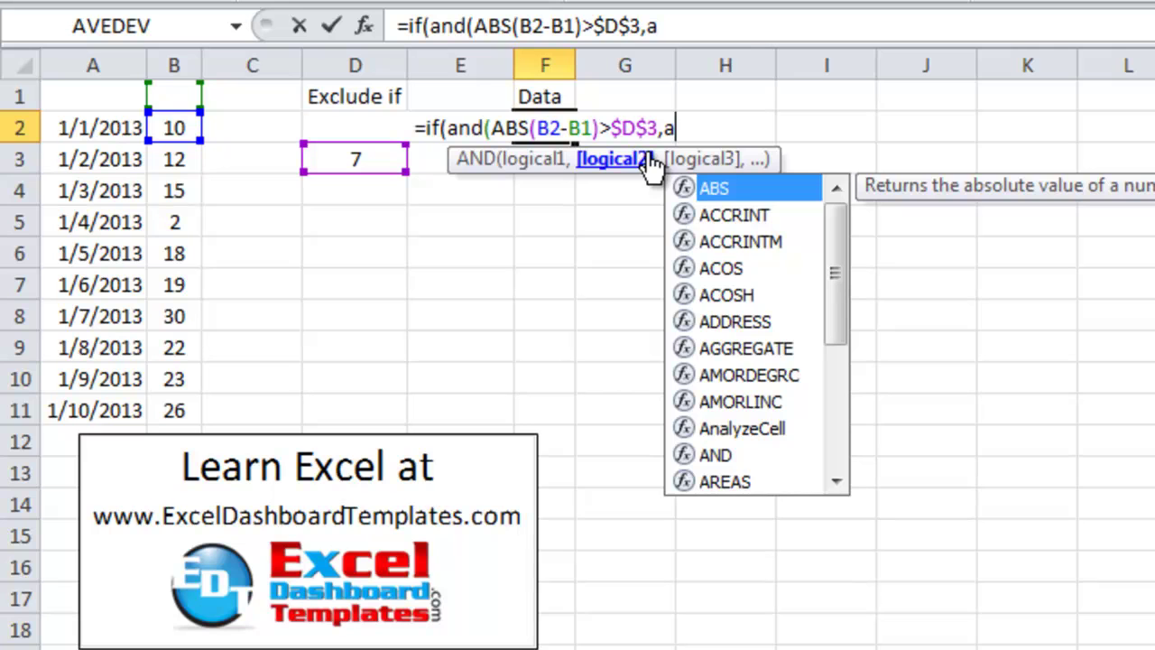
{"action": "type", "text": "bs"}
{"action": "key", "text": "Tab"}
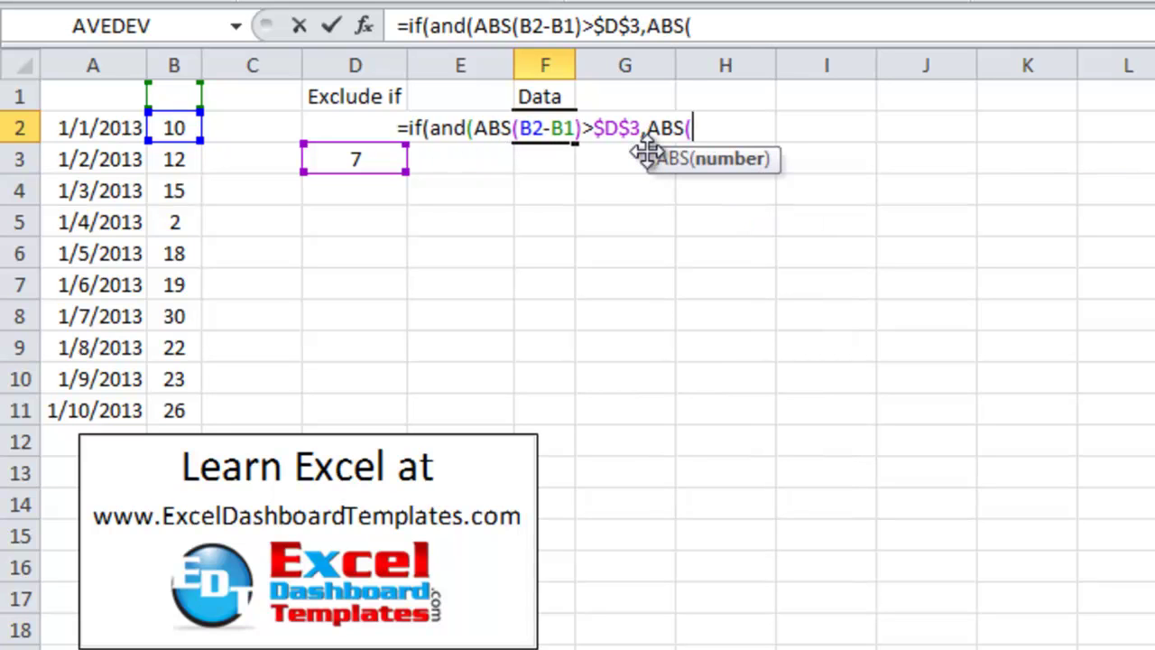
{"action": "left_click", "coordinate": [173, 132]}
{"action": "type", "text": "-"}
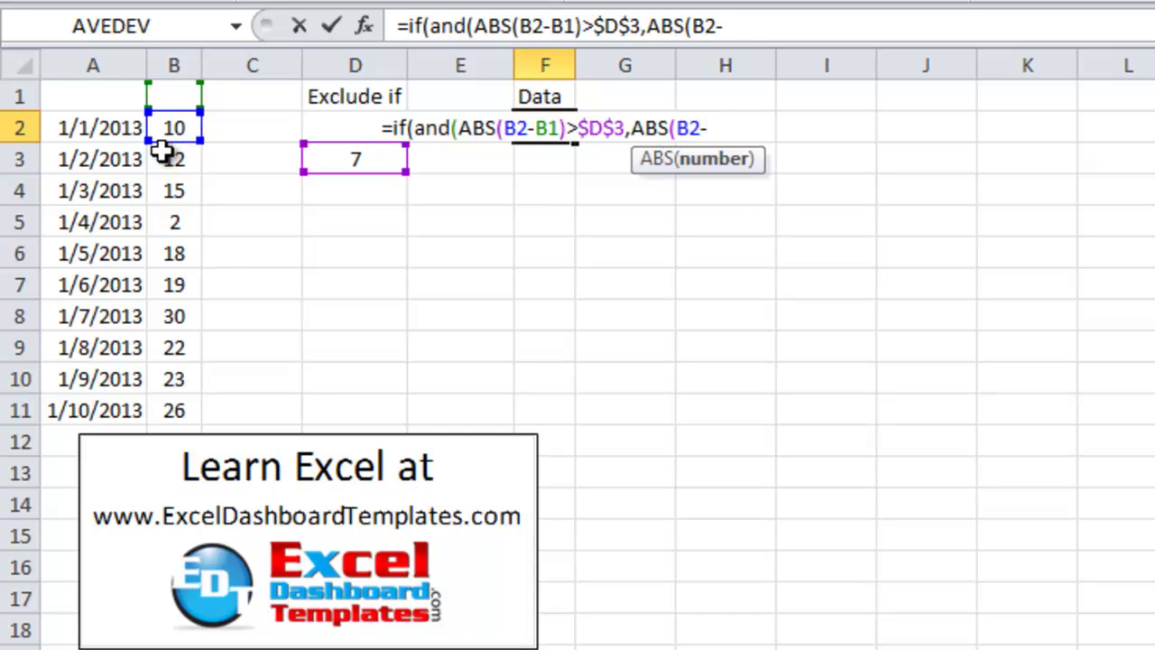
{"action": "left_click", "coordinate": [164, 154]}
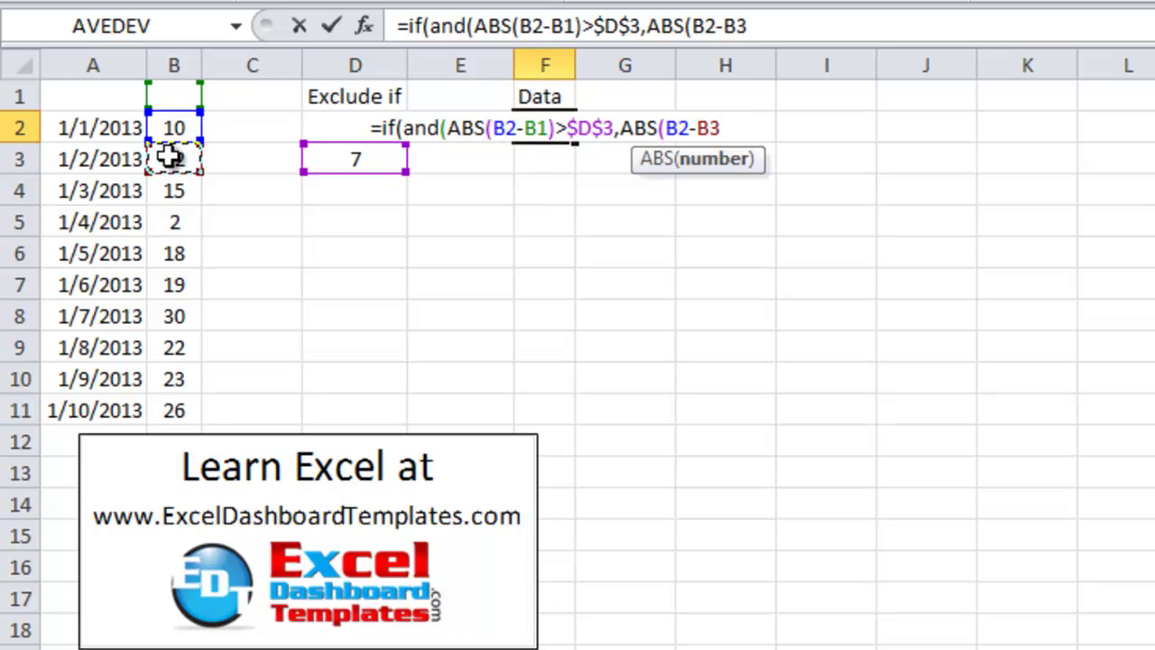
{"action": "type", "text": ")>"}
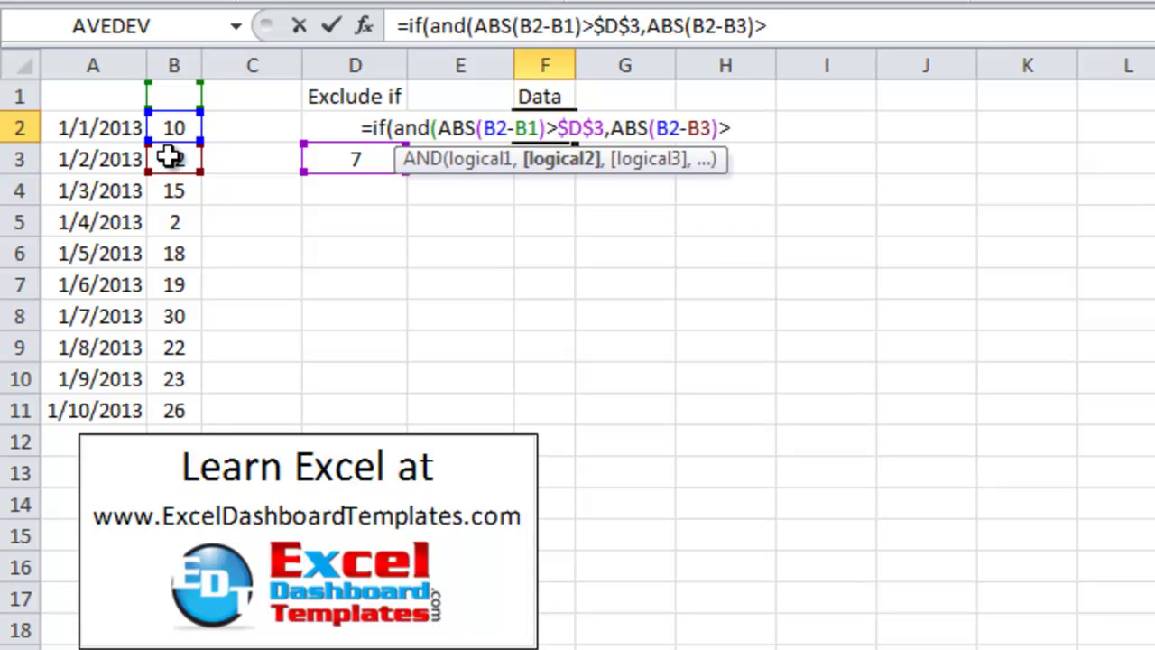
{"action": "left_click", "coordinate": [345, 160]}
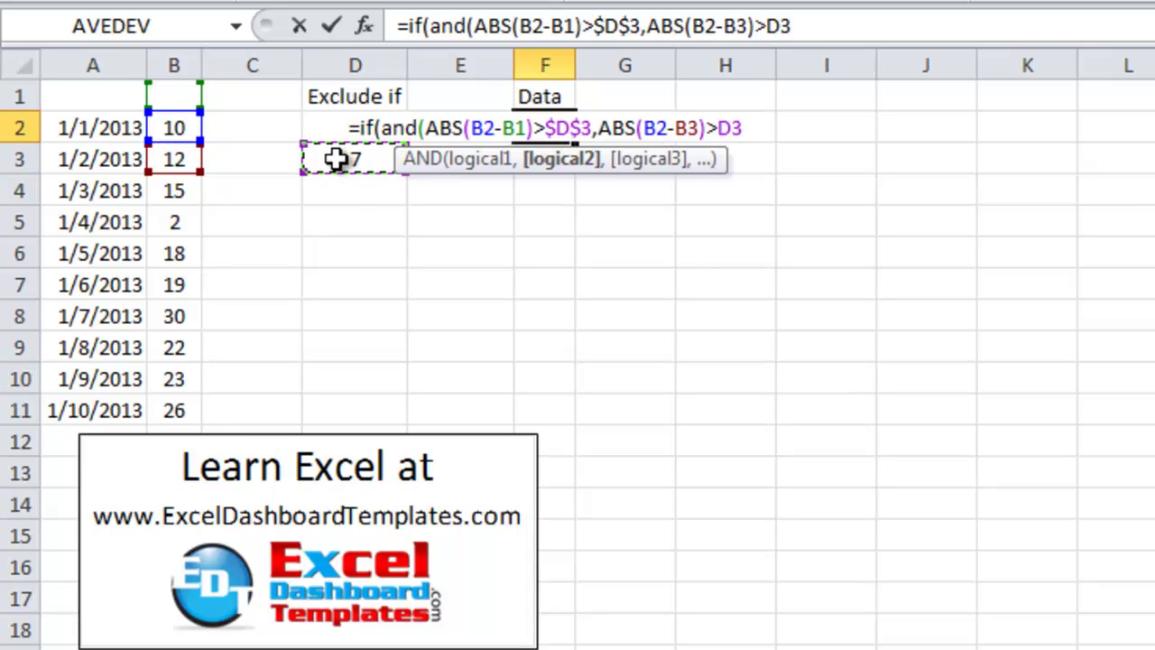
{"action": "key", "text": "F4"}
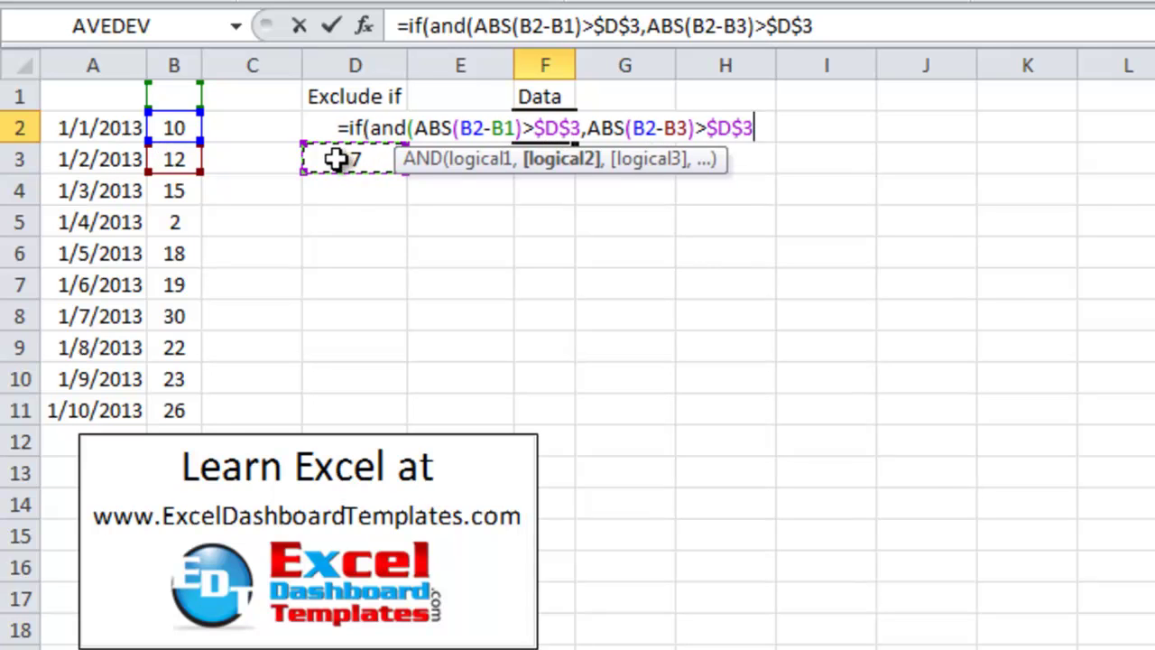
{"action": "type", "text": ")"}
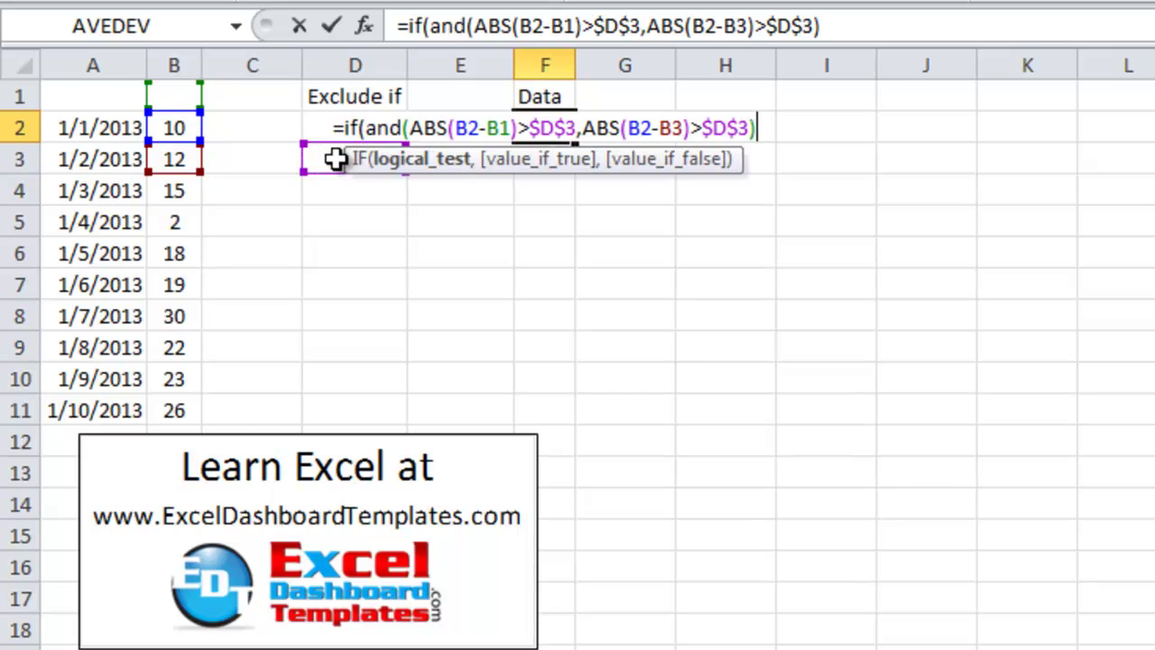
{"action": "type", "text": ","}
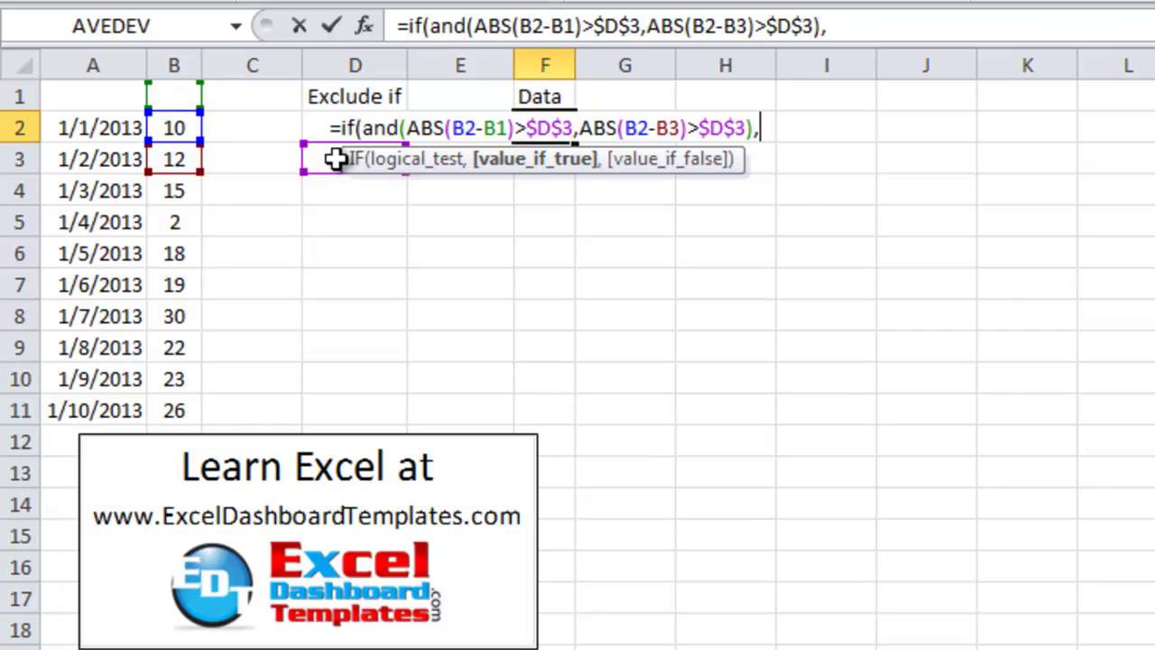
{"action": "type", "text": "na()"}
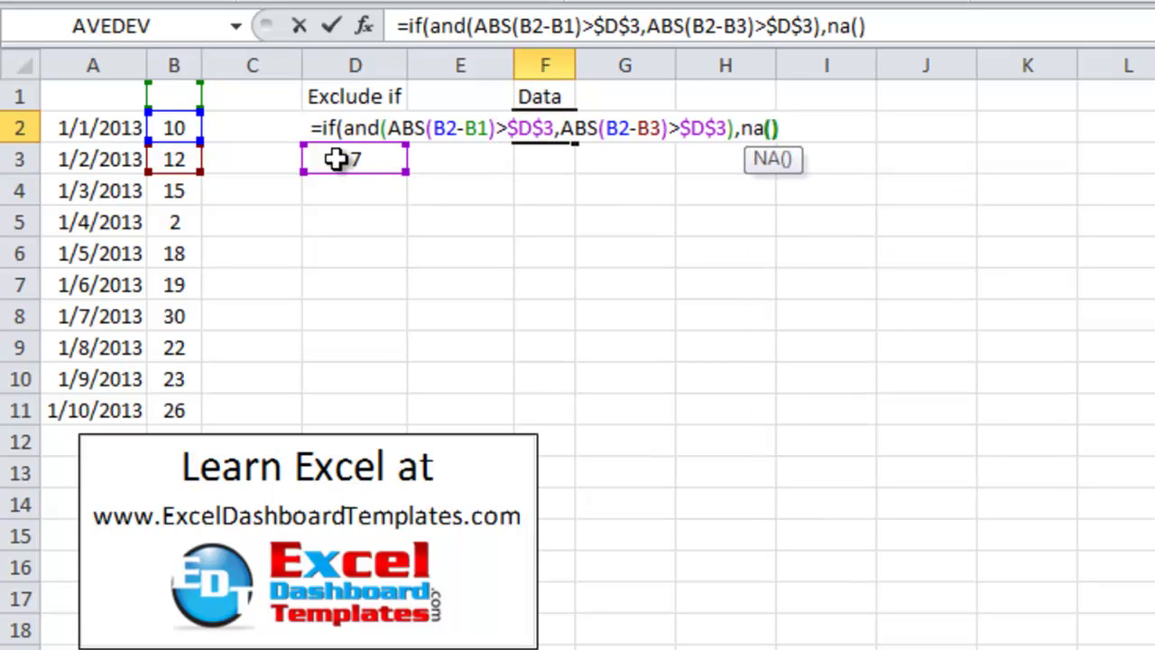
{"action": "type", "text": ","}
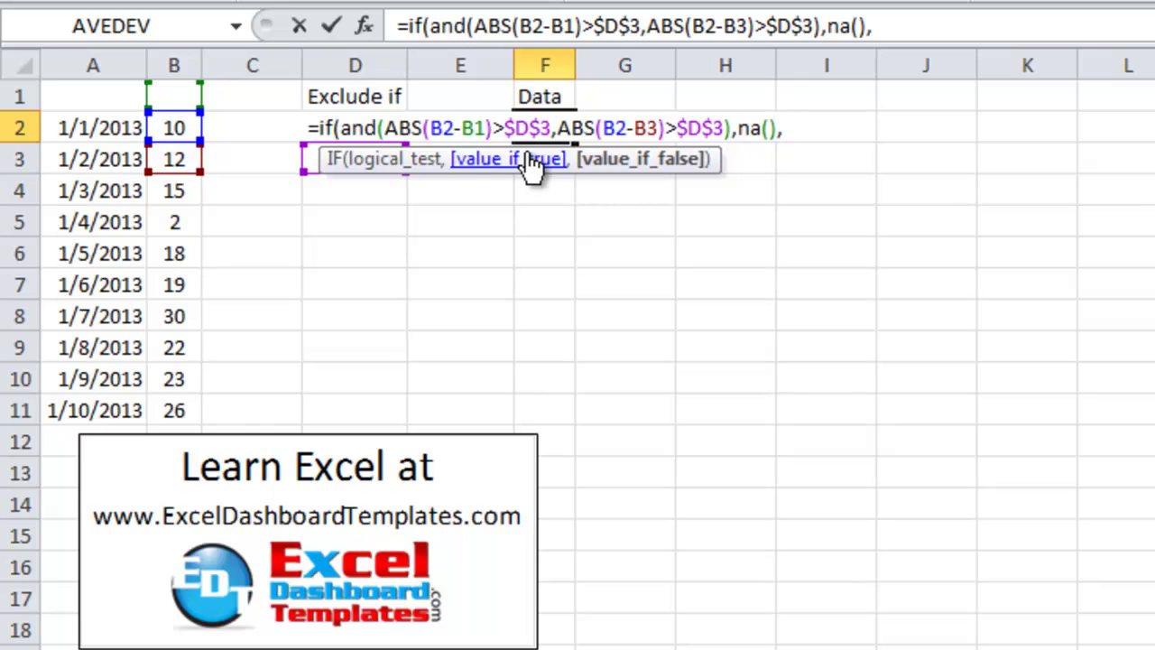
{"action": "left_click", "coordinate": [175, 129]}
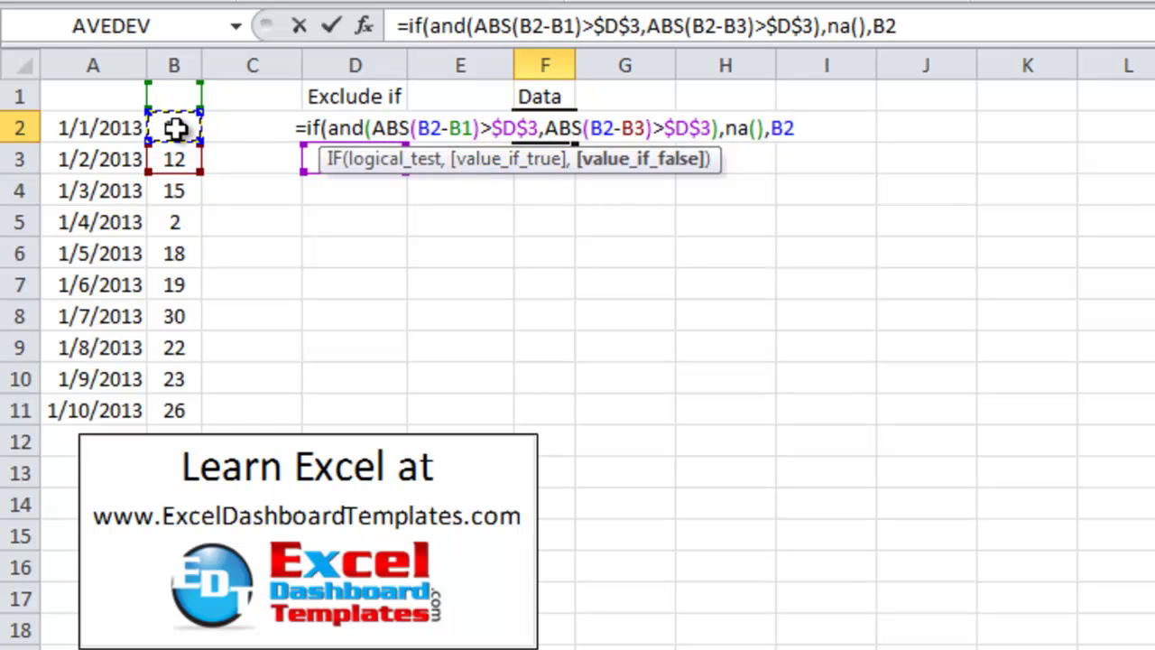
{"action": "type", "text": ")"}
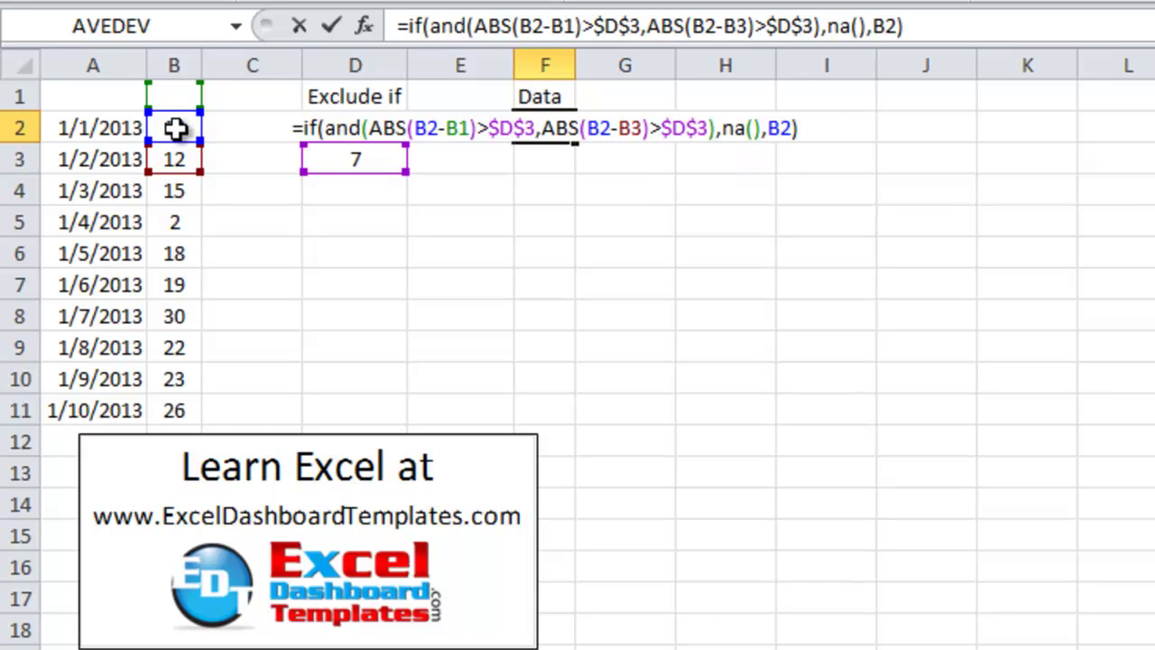
{"action": "key", "text": "Return"}
Fill the E2:F2 date and Data formulas down to row 11, then select F5 showing #N/A
{"action": "key", "text": "Up"}
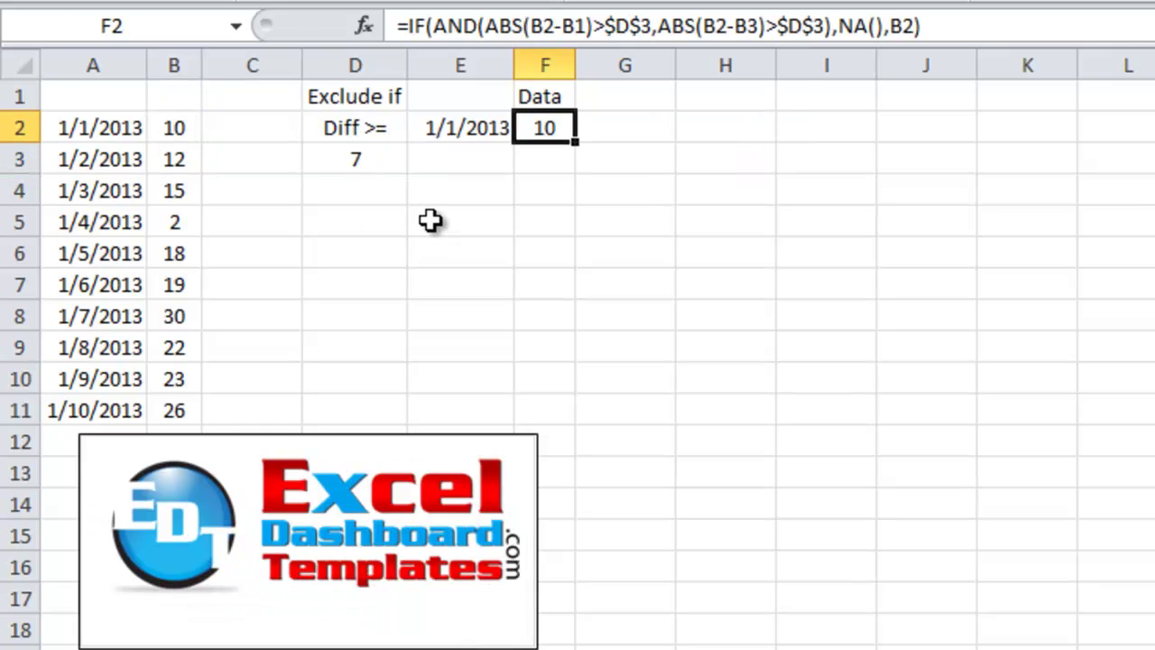
{"action": "left_click_drag", "start_coordinate": [485, 127], "coordinate": [534, 424]}
{"action": "left_click", "coordinate": [541, 221]}
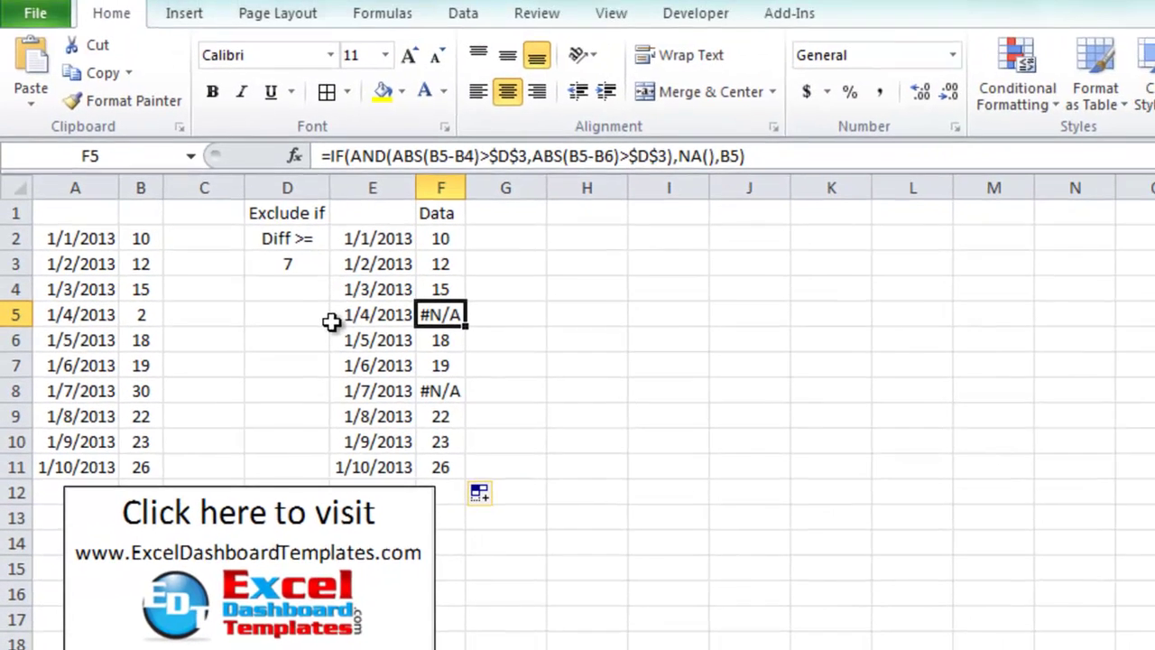
{"action": "left_click", "coordinate": [380, 12]}
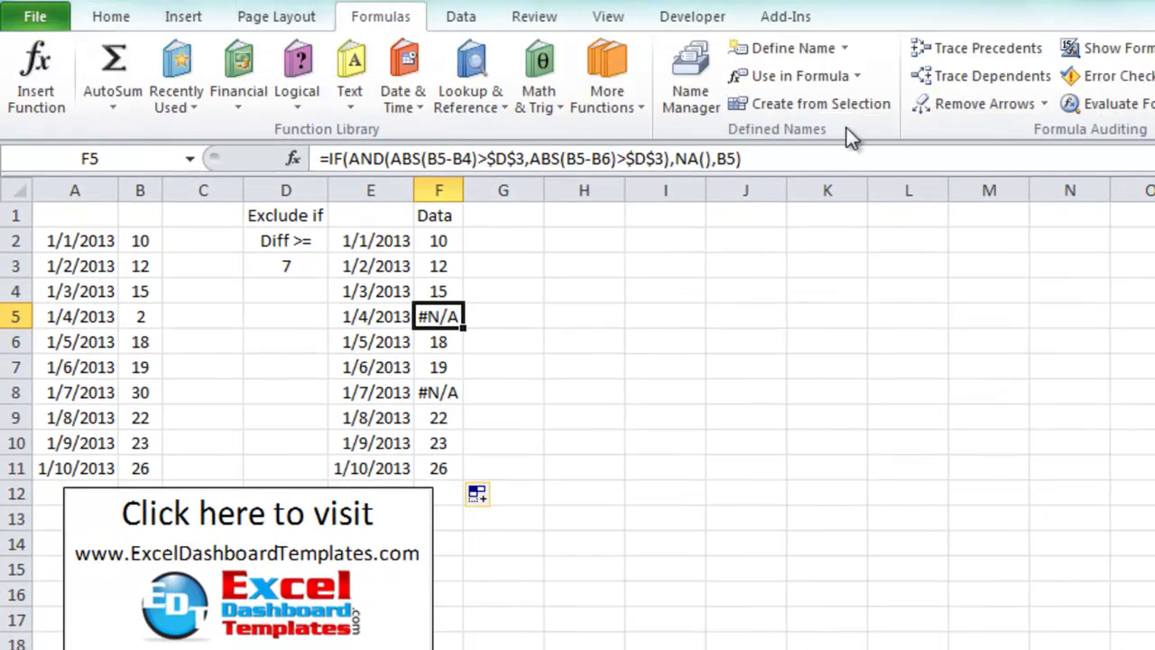
Evaluate F5's first check: ABS(2-15) gives 13, and 13>7 is TRUE
{"action": "left_click", "coordinate": [1074, 104]}
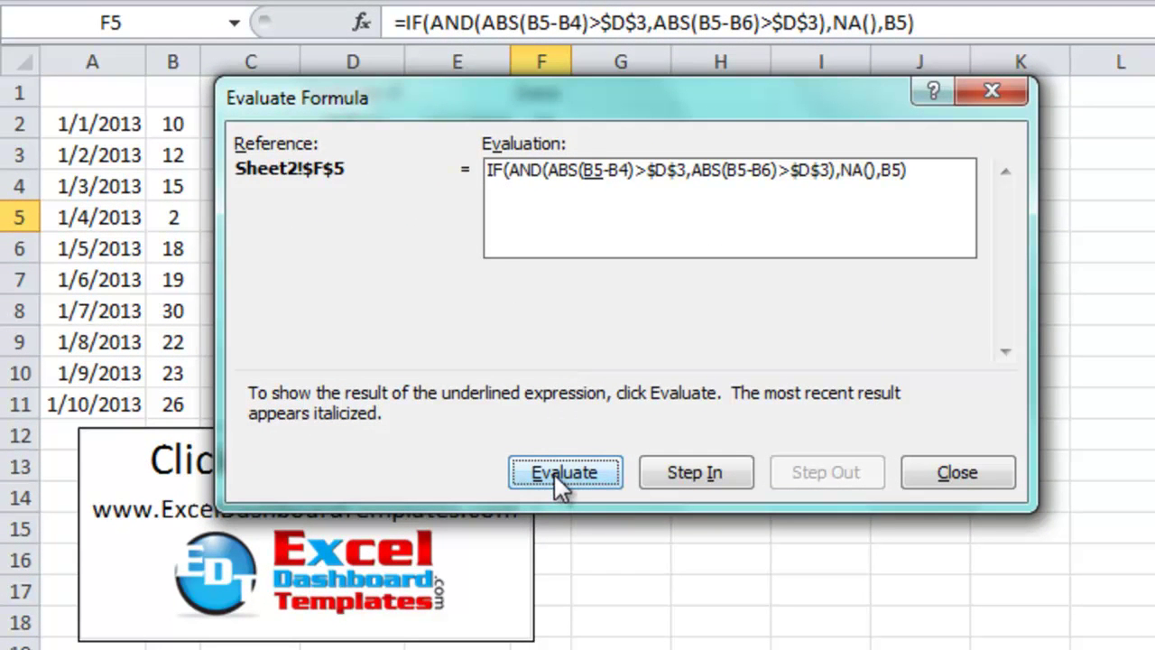
{"action": "left_click", "coordinate": [553, 472]}
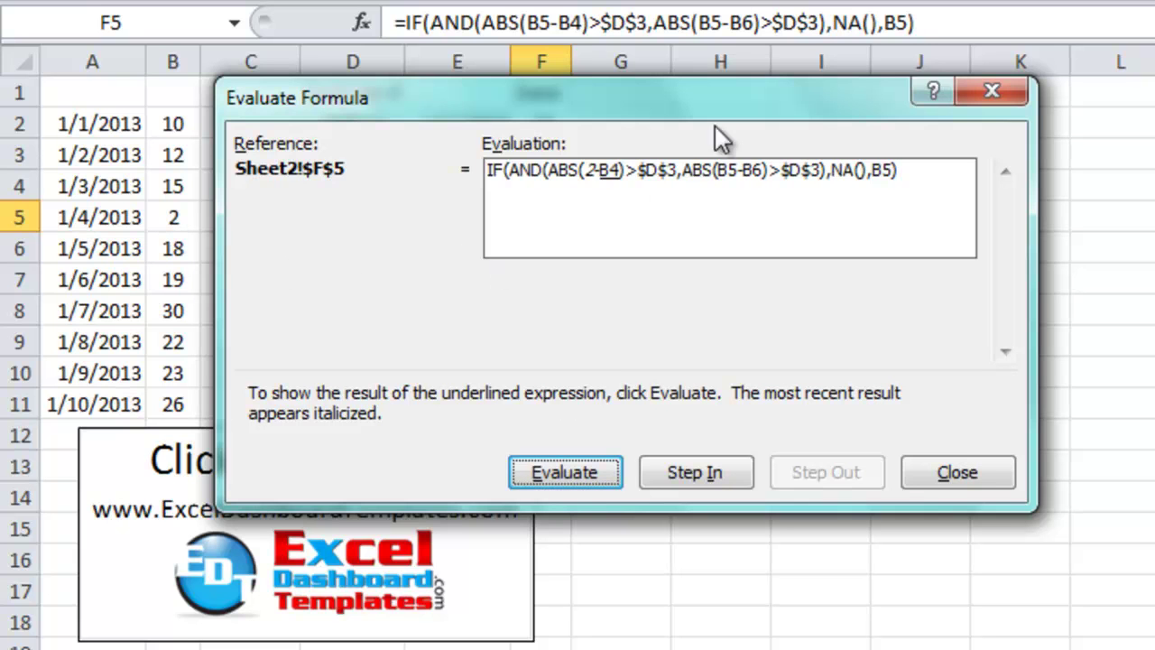
{"action": "left_click", "coordinate": [571, 484]}
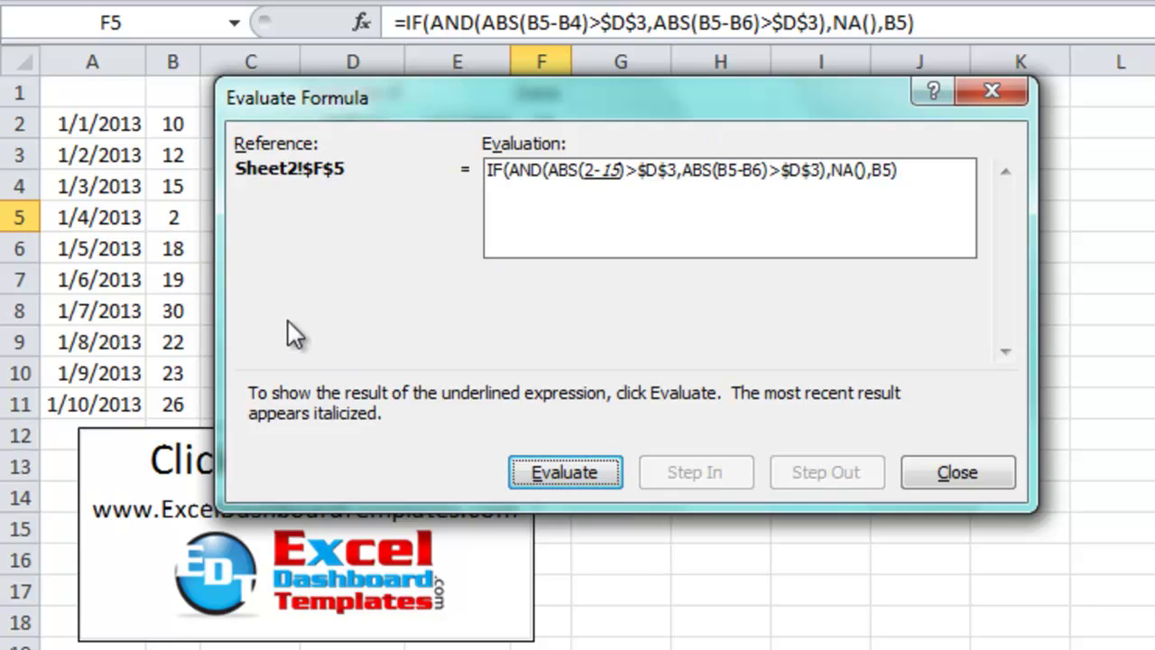
{"action": "left_click", "coordinate": [559, 470]}
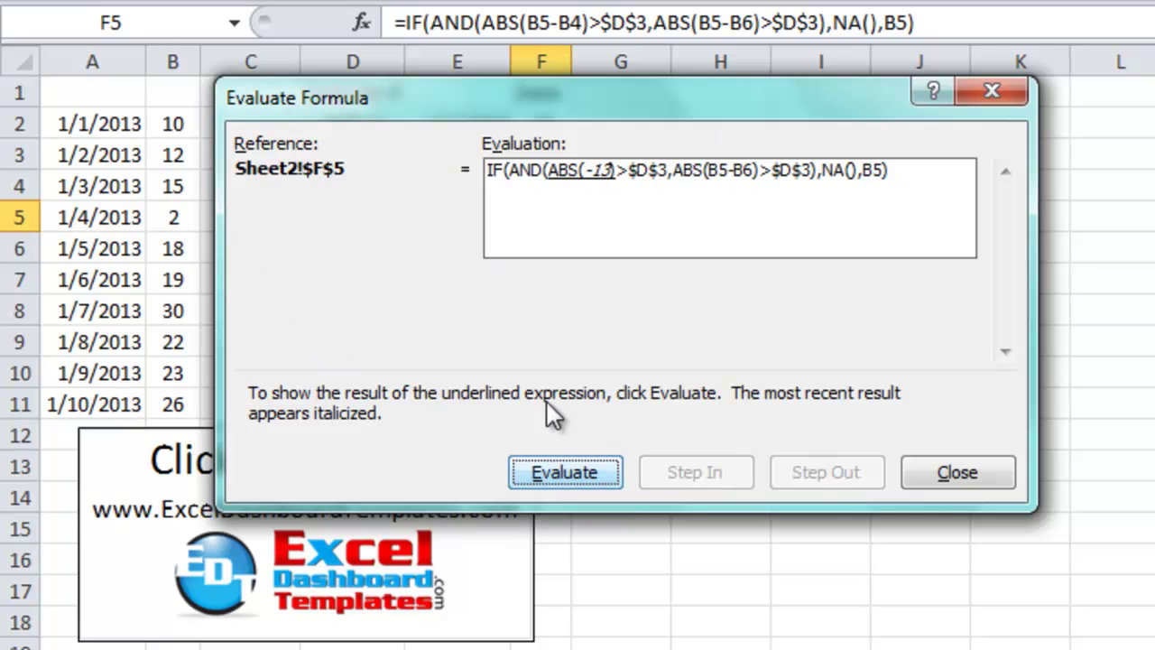
{"action": "left_click", "coordinate": [553, 478]}
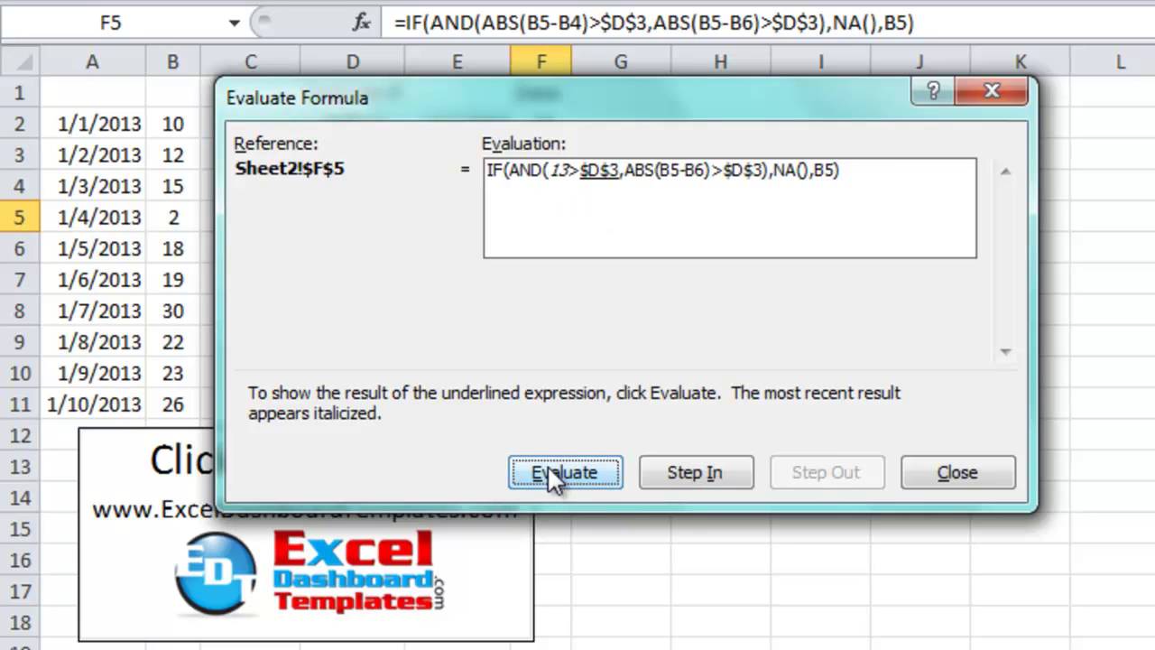
{"action": "left_click", "coordinate": [566, 469]}
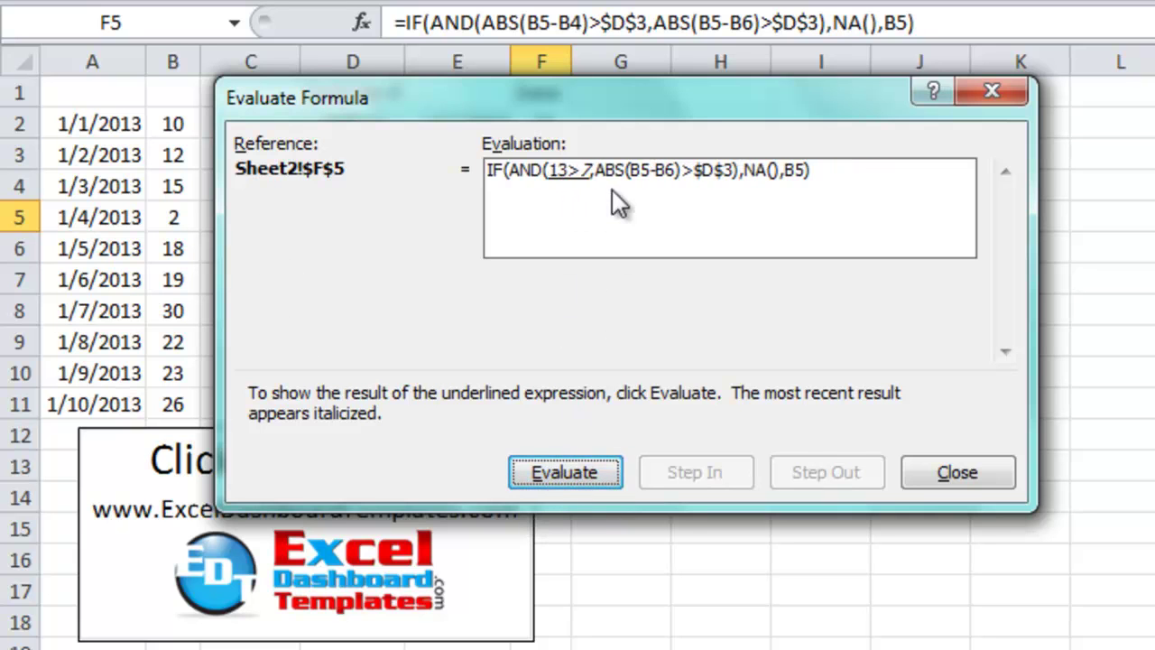
{"action": "left_click", "coordinate": [551, 470]}
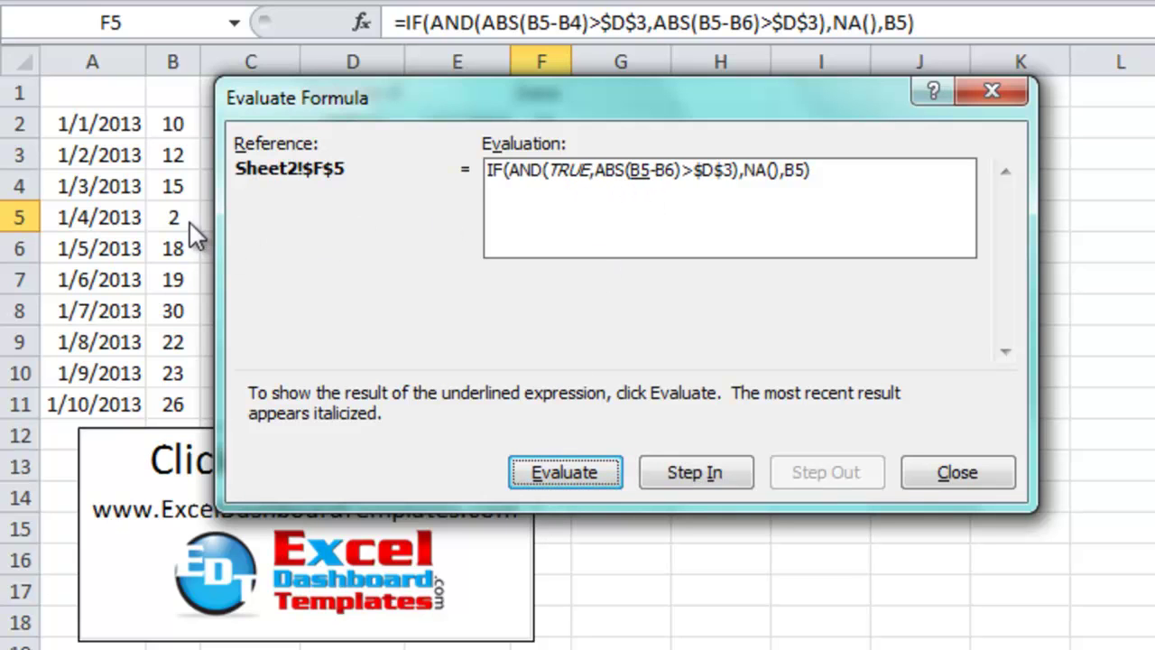
Evaluate the second check, ABS(2-18)=16>7 TRUE, then AND and NA() to #N/A
{"action": "left_click", "coordinate": [580, 467]}
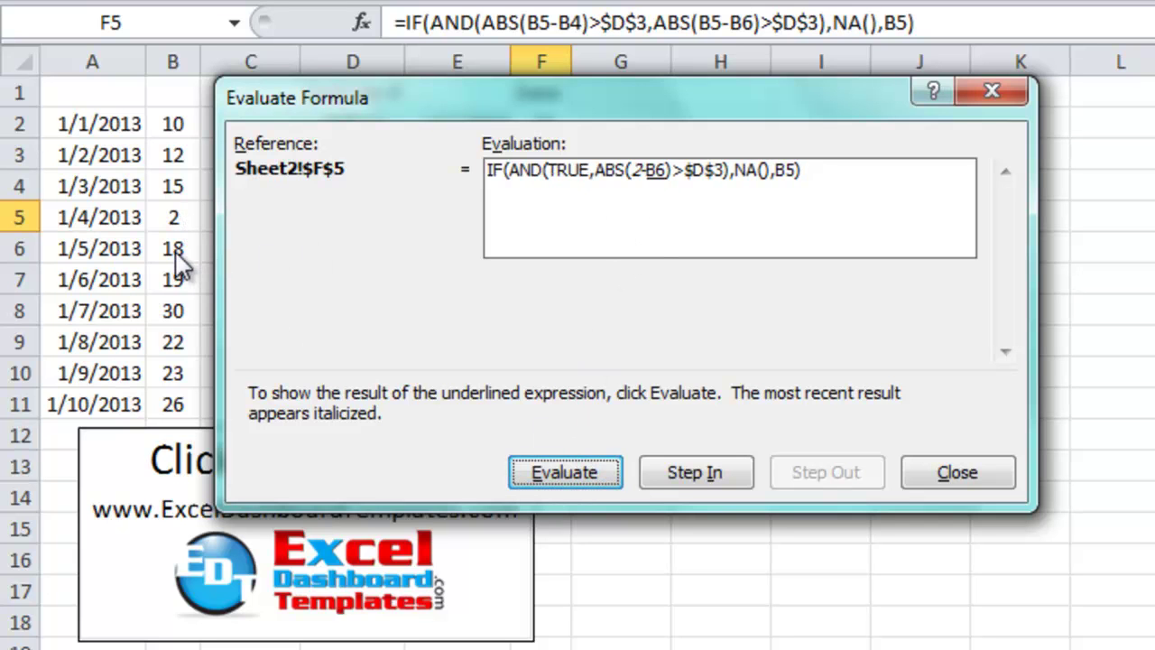
{"action": "left_click", "coordinate": [546, 467]}
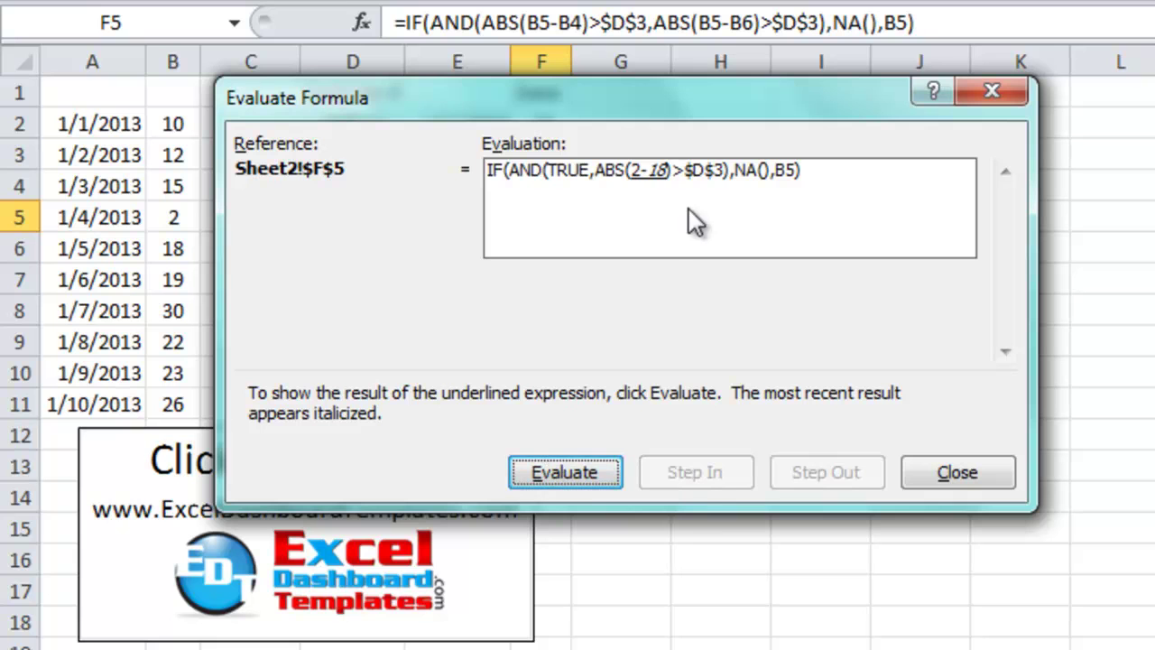
{"action": "left_click", "coordinate": [571, 476]}
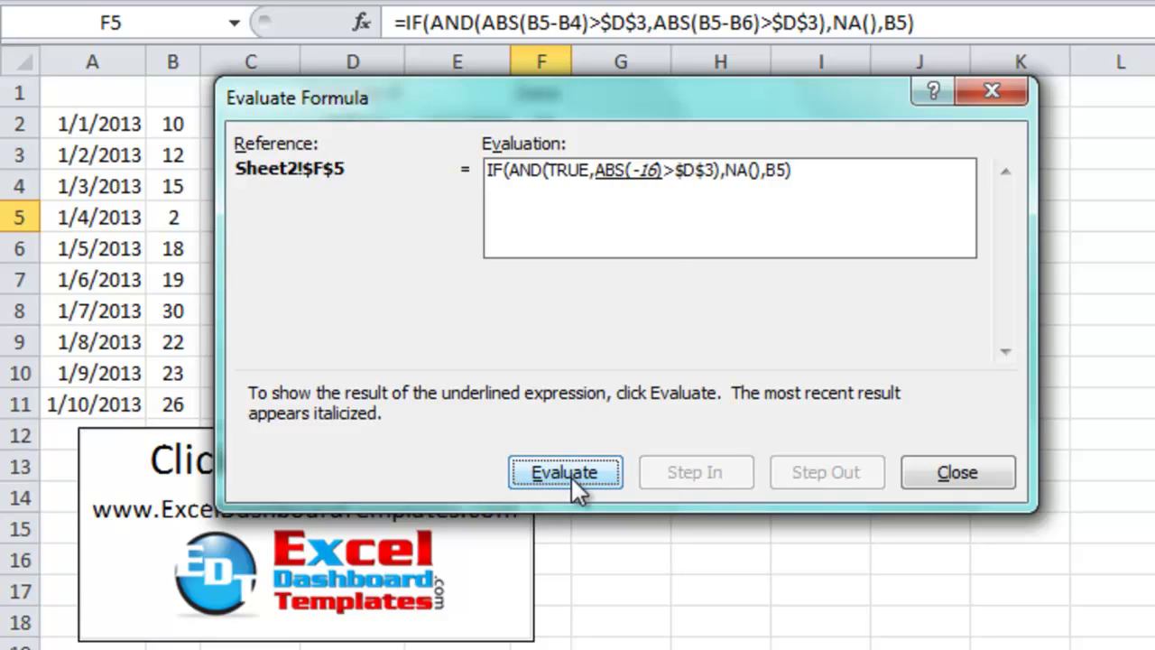
{"action": "left_click", "coordinate": [570, 476]}
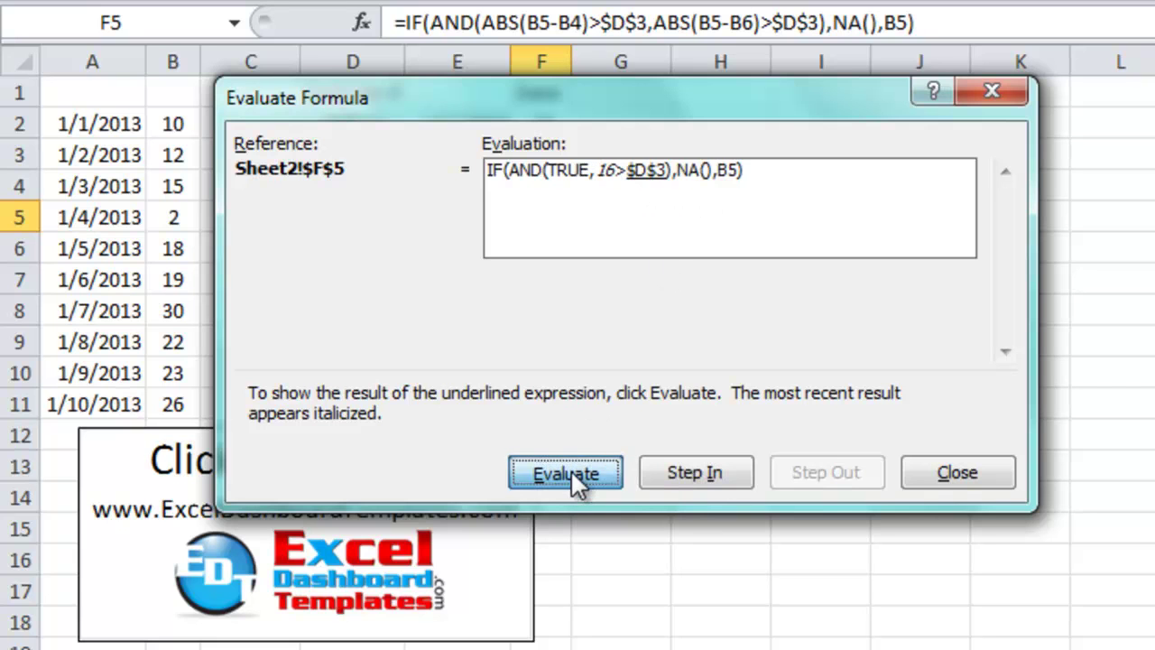
{"action": "left_click", "coordinate": [570, 470]}
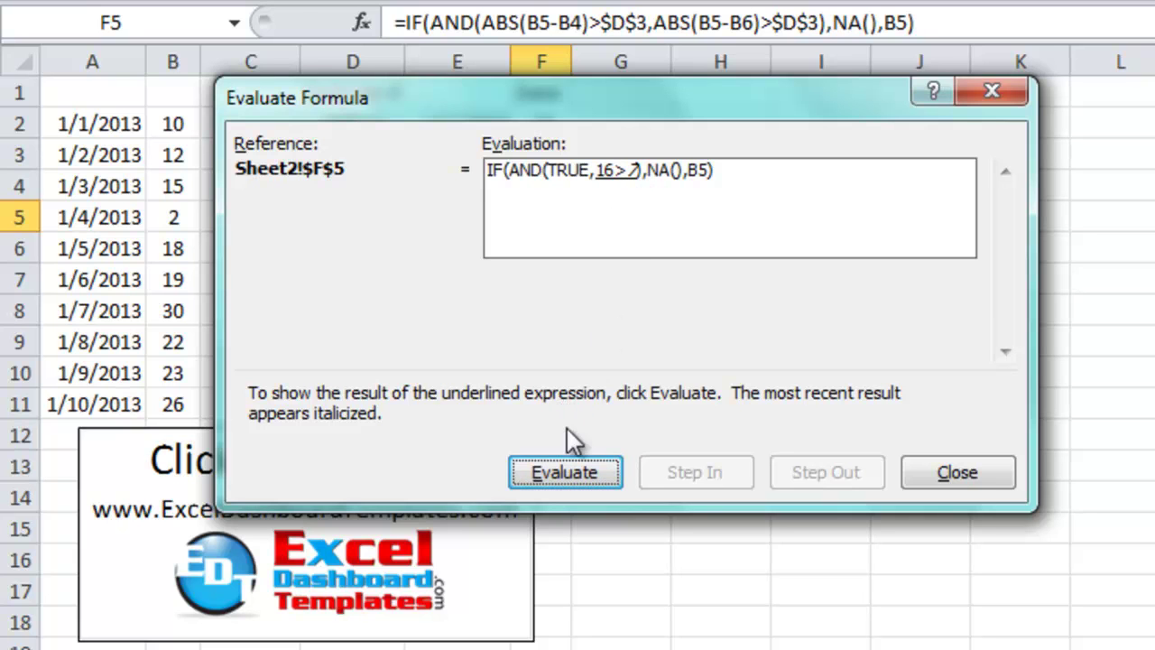
{"action": "left_click", "coordinate": [573, 465]}
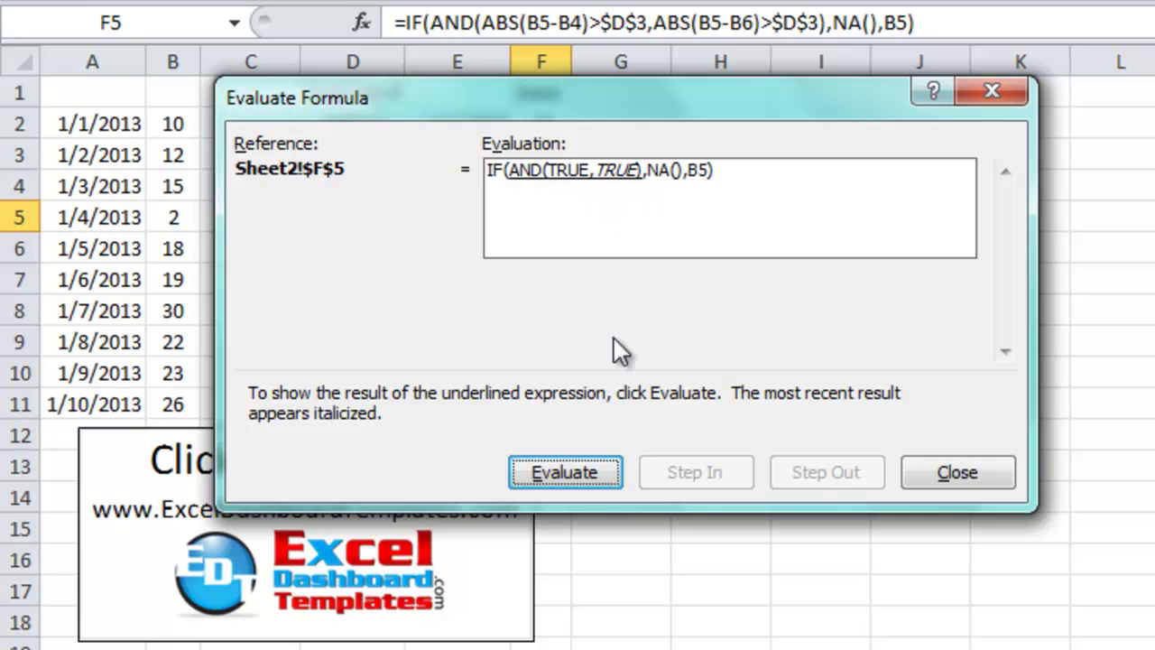
{"action": "left_click", "coordinate": [589, 462]}
{"action": "left_click", "coordinate": [591, 462]}
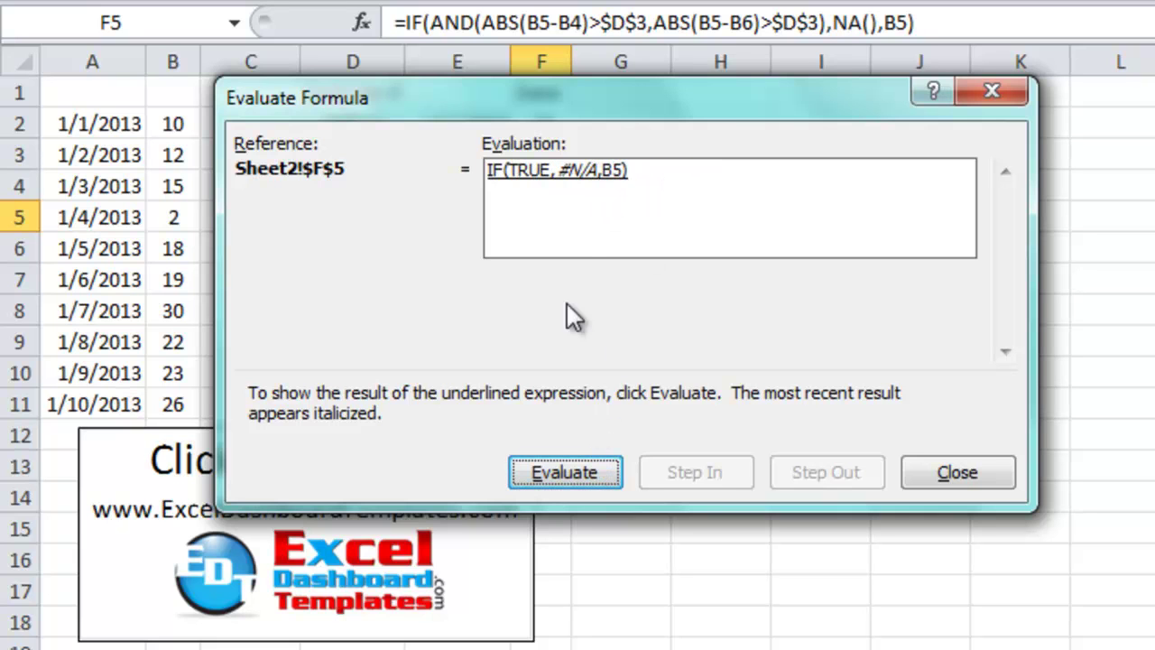
{"action": "left_click", "coordinate": [567, 462]}
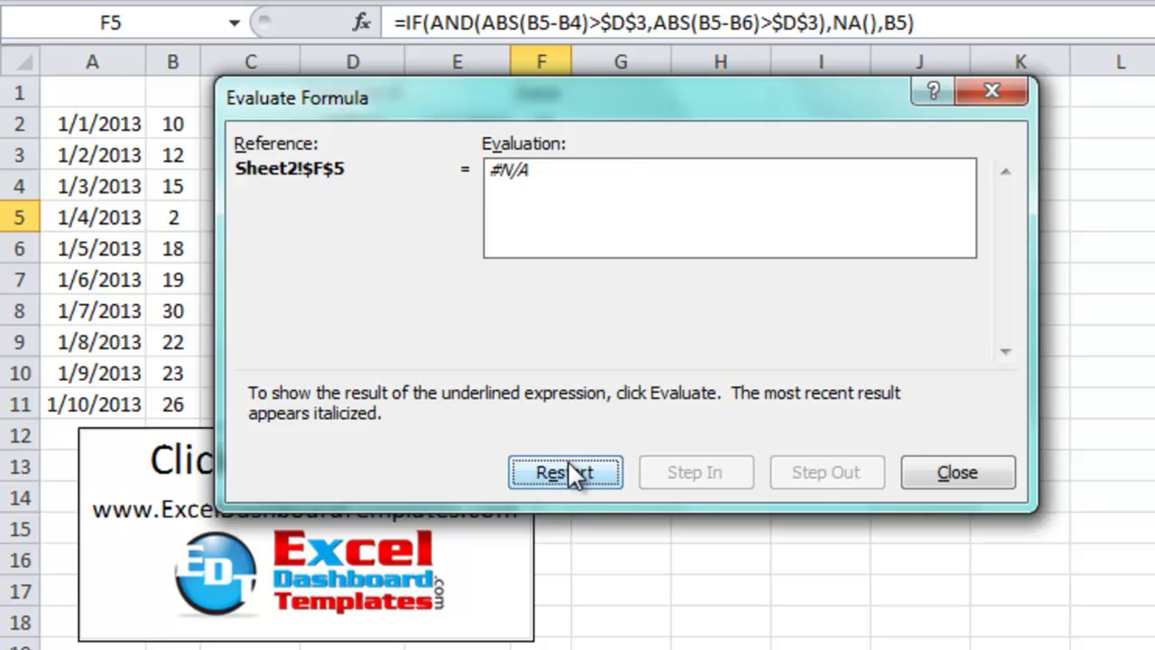
Close Evaluate Formula and check the formulas in E4 and F4
{"action": "left_click", "coordinate": [929, 469]}
{"action": "left_click", "coordinate": [735, 341]}
{"action": "left_click", "coordinate": [506, 183]}
{"action": "left_click", "coordinate": [529, 183]}
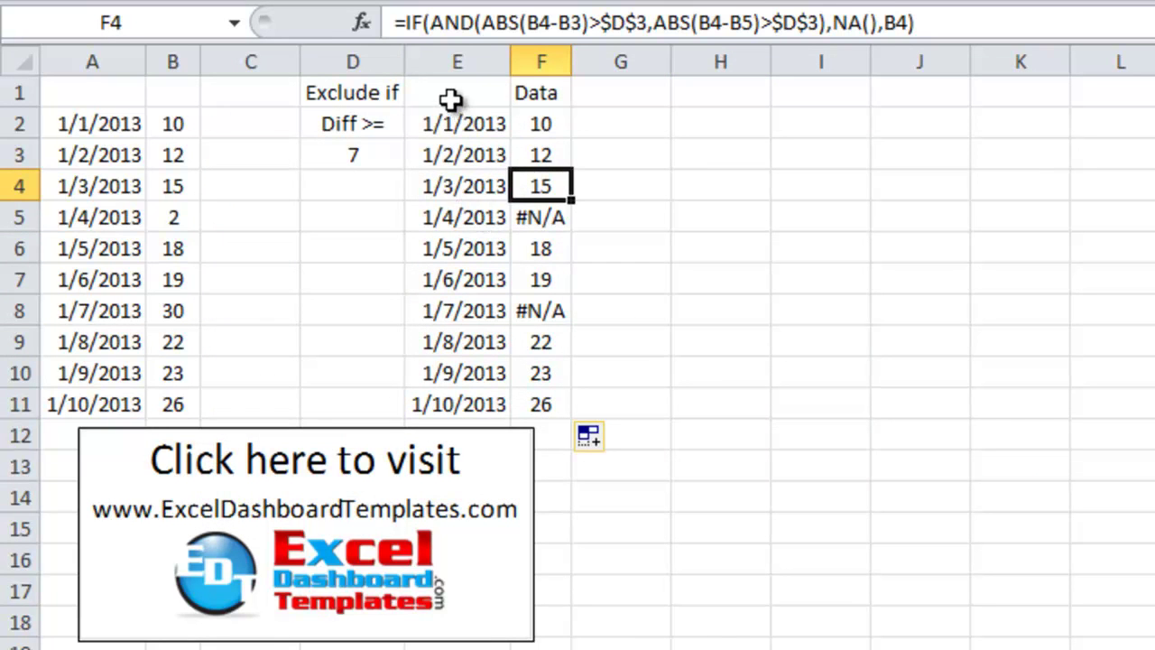
Select E1:F11 and open the Insert tab's Line chart type list
{"action": "left_click_drag", "start_coordinate": [451, 98], "coordinate": [527, 373]}
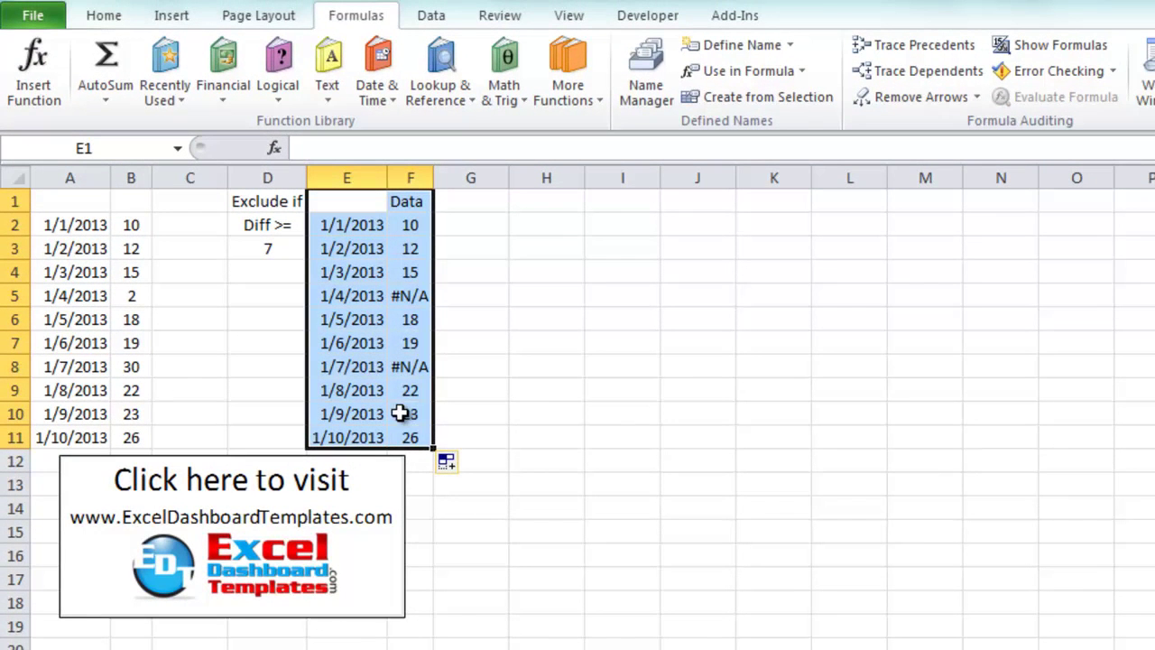
{"action": "left_click", "coordinate": [168, 18]}
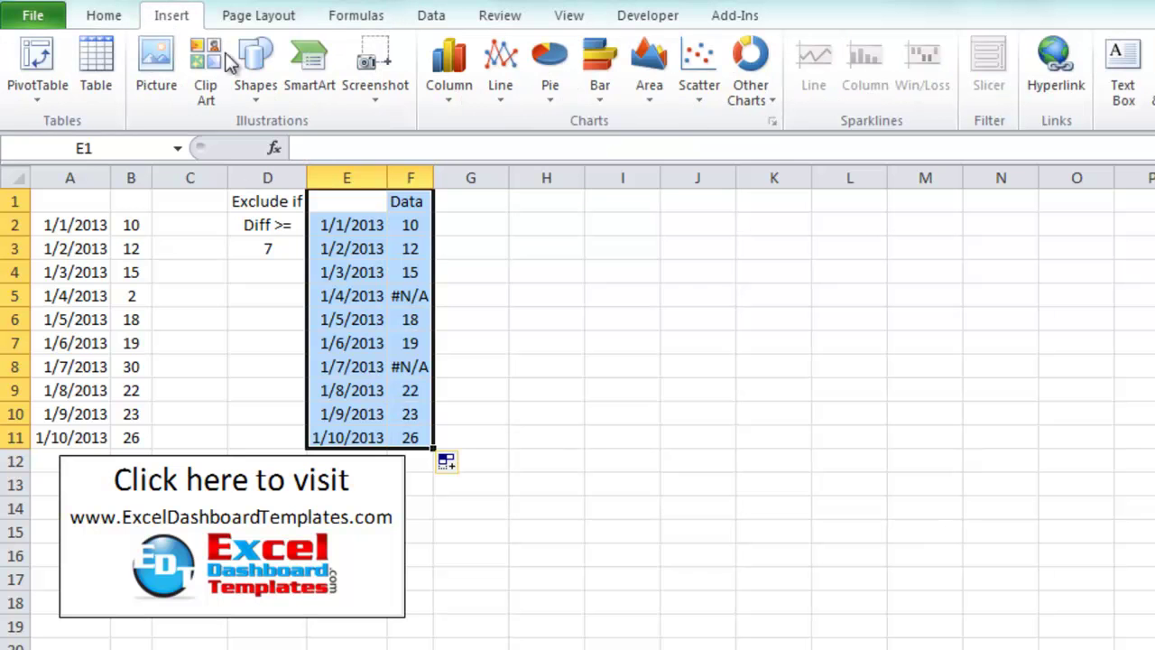
{"action": "left_click", "coordinate": [497, 87]}
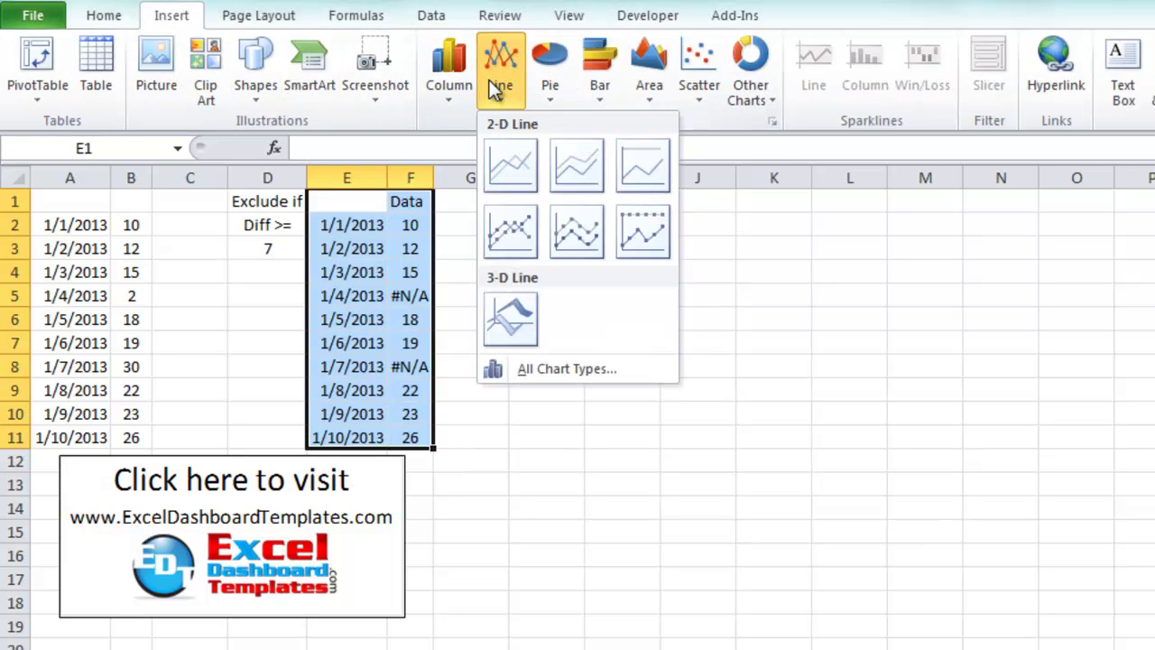
Insert a Line with Markers chart beside the table and format its date axis as 3/14 (m/d)
{"action": "left_click", "coordinate": [510, 237]}
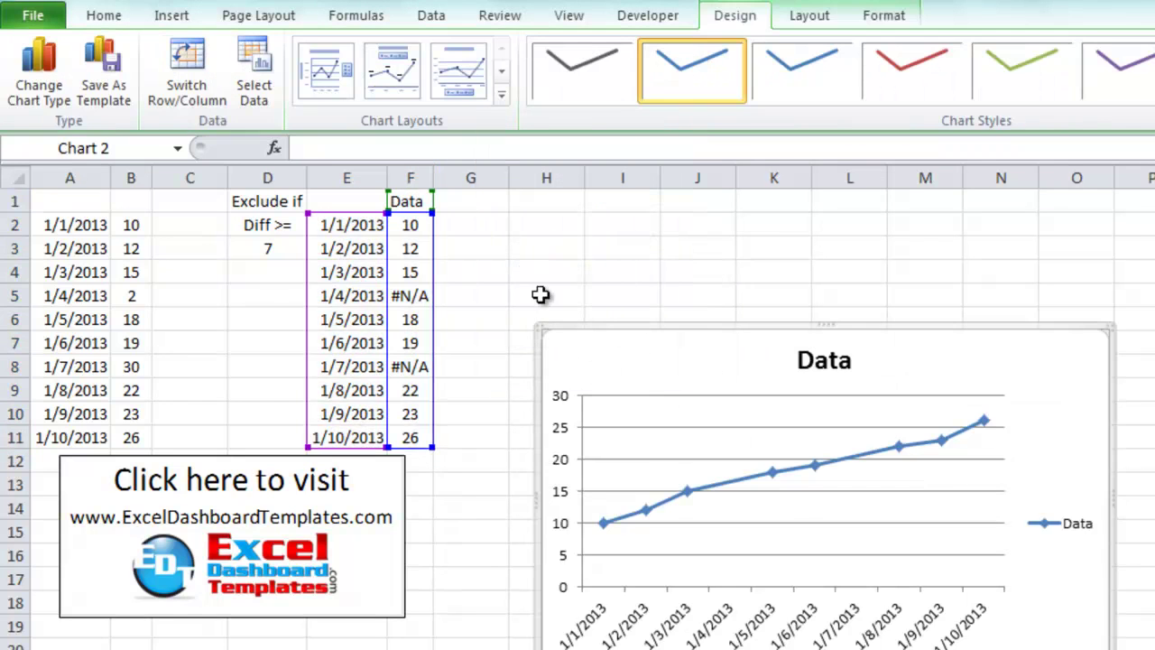
{"action": "left_click_drag", "start_coordinate": [601, 325], "coordinate": [501, 193]}
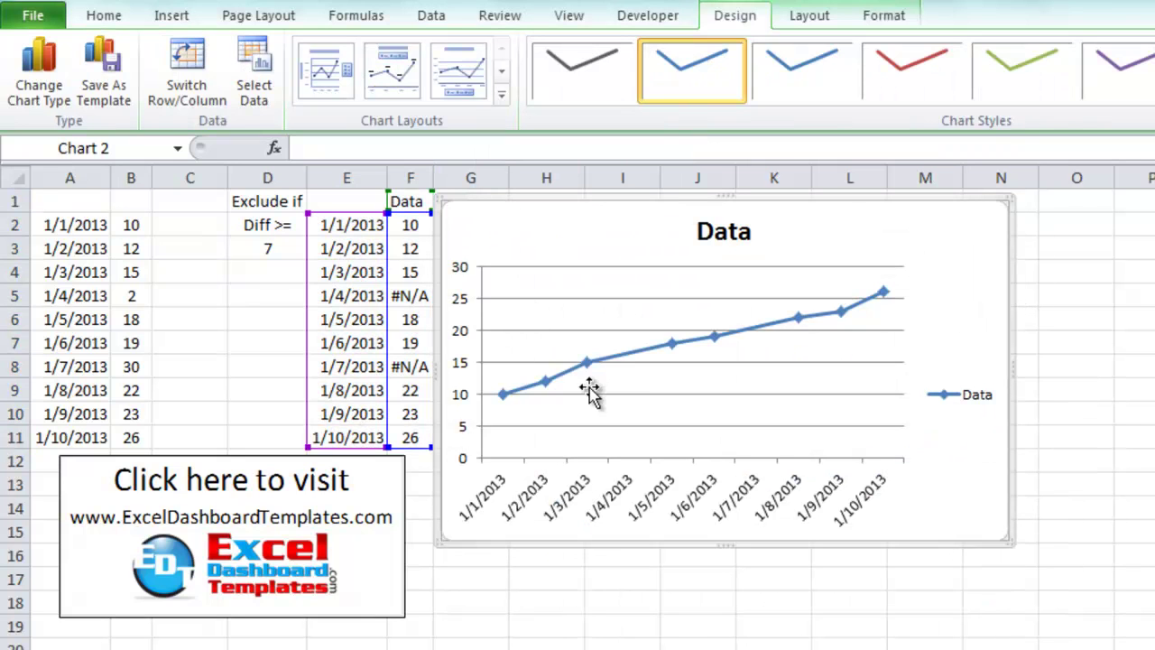
{"action": "left_click", "coordinate": [555, 494]}
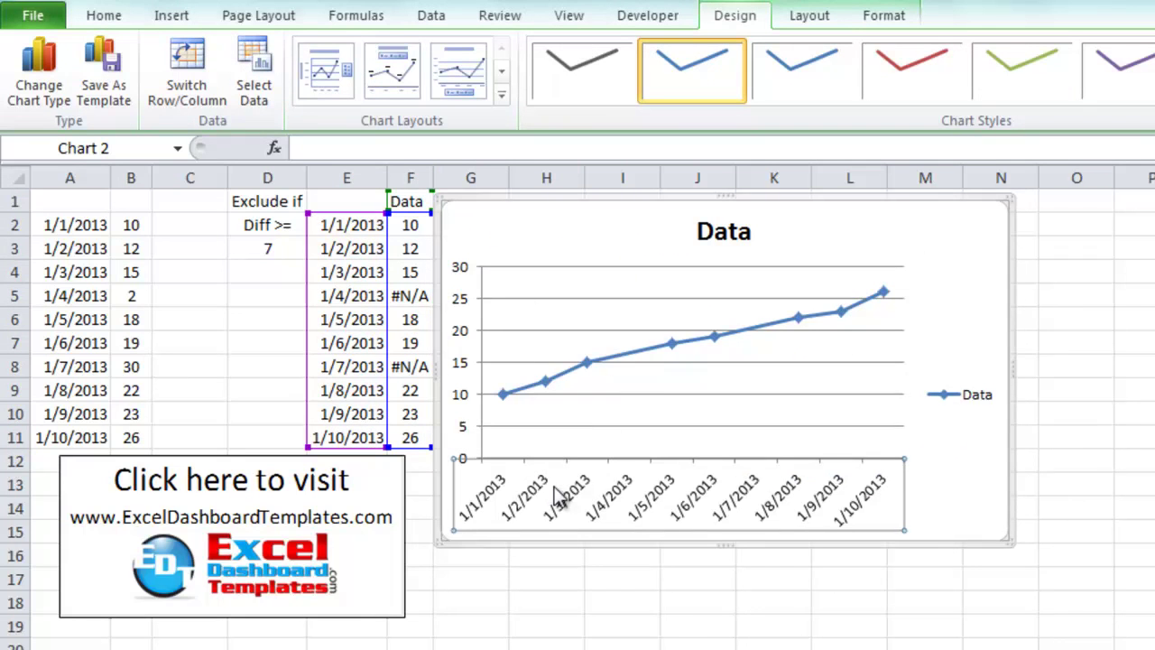
{"action": "right_click", "coordinate": [502, 491]}
{"action": "left_click", "coordinate": [577, 648]}
{"action": "left_click", "coordinate": [156, 111]}
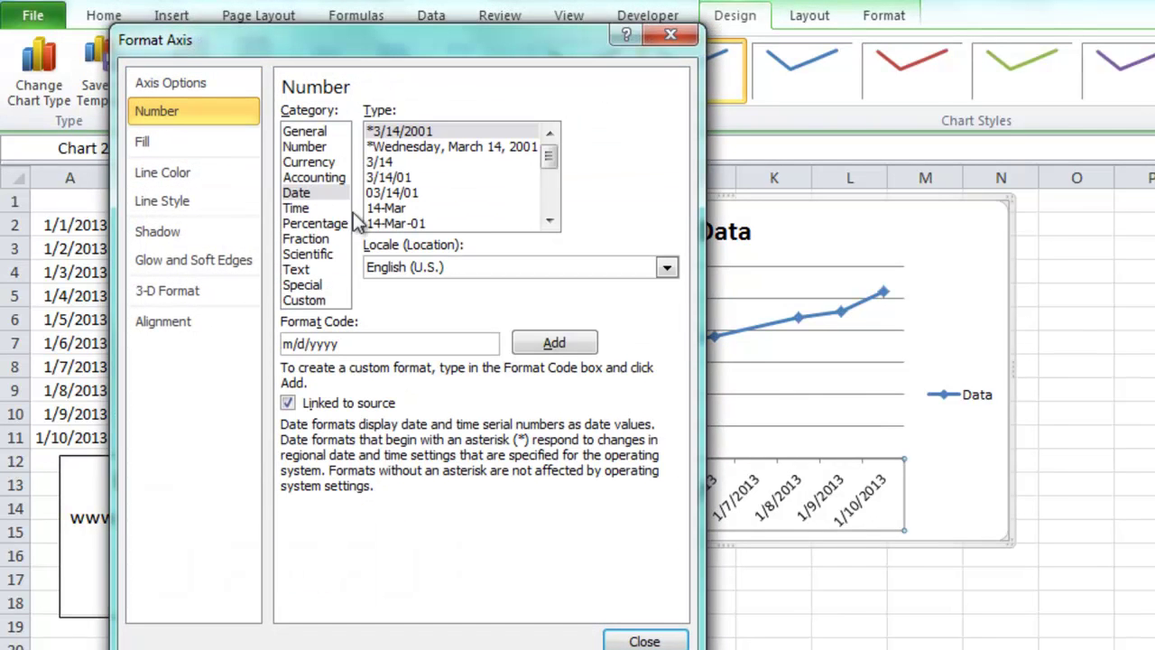
{"action": "left_click", "coordinate": [378, 162]}
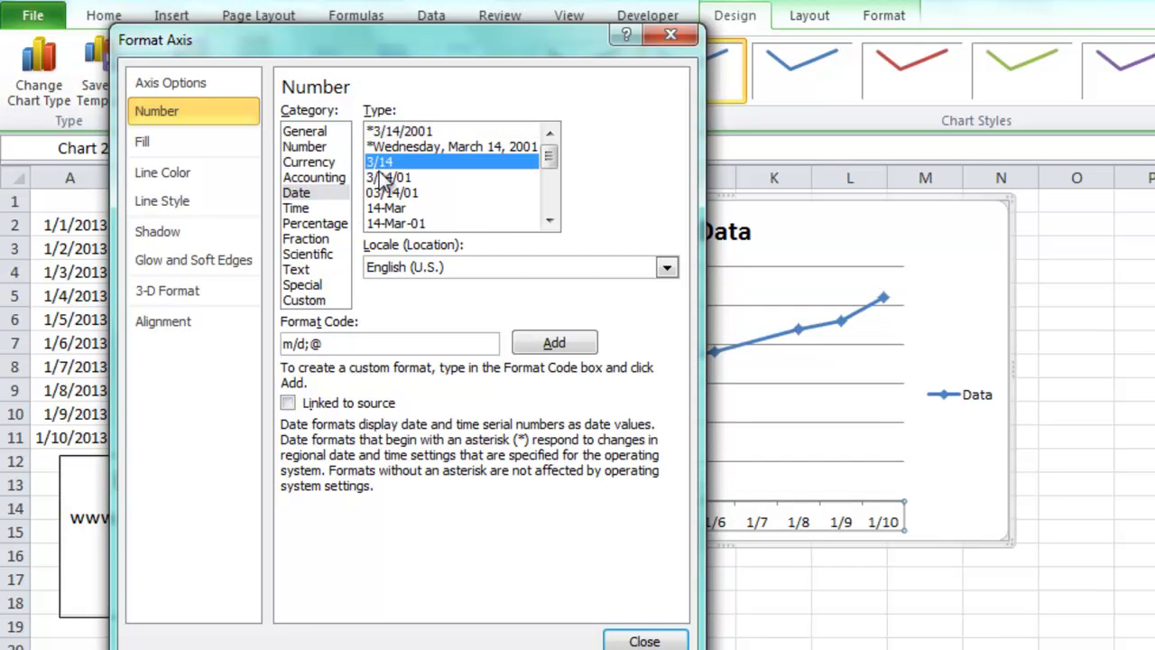
{"action": "left_click", "coordinate": [644, 640]}
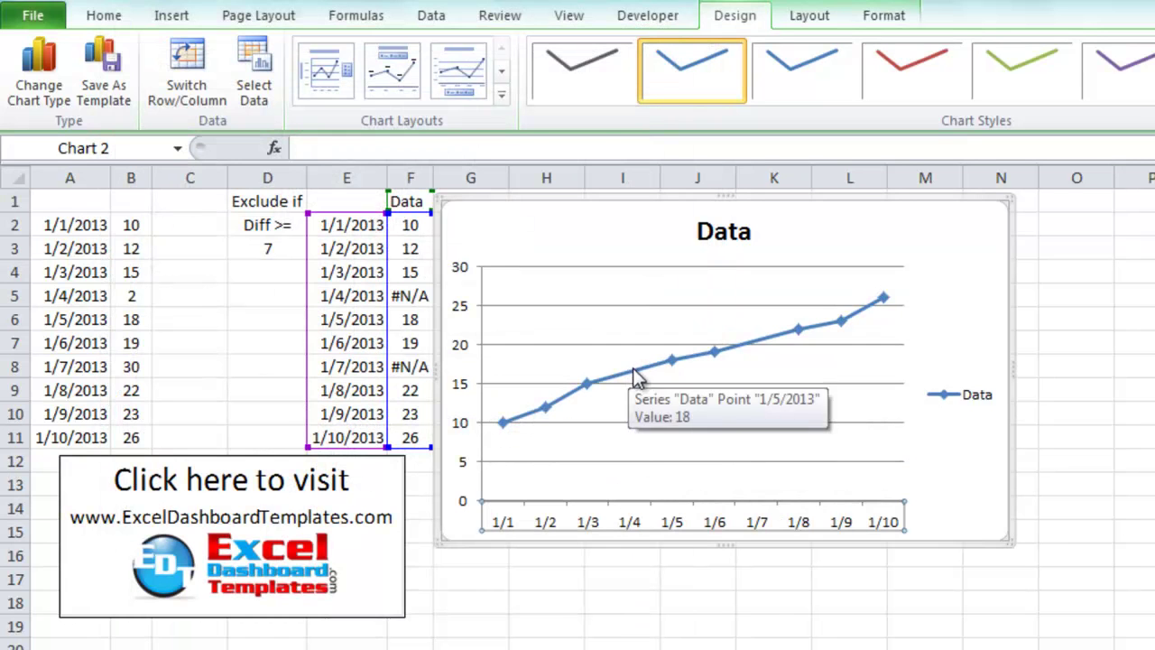
Add a linear trendline to the Data series, displaying its equation and R-squared value
{"action": "left_click", "coordinate": [631, 372]}
{"action": "left_click", "coordinate": [811, 18]}
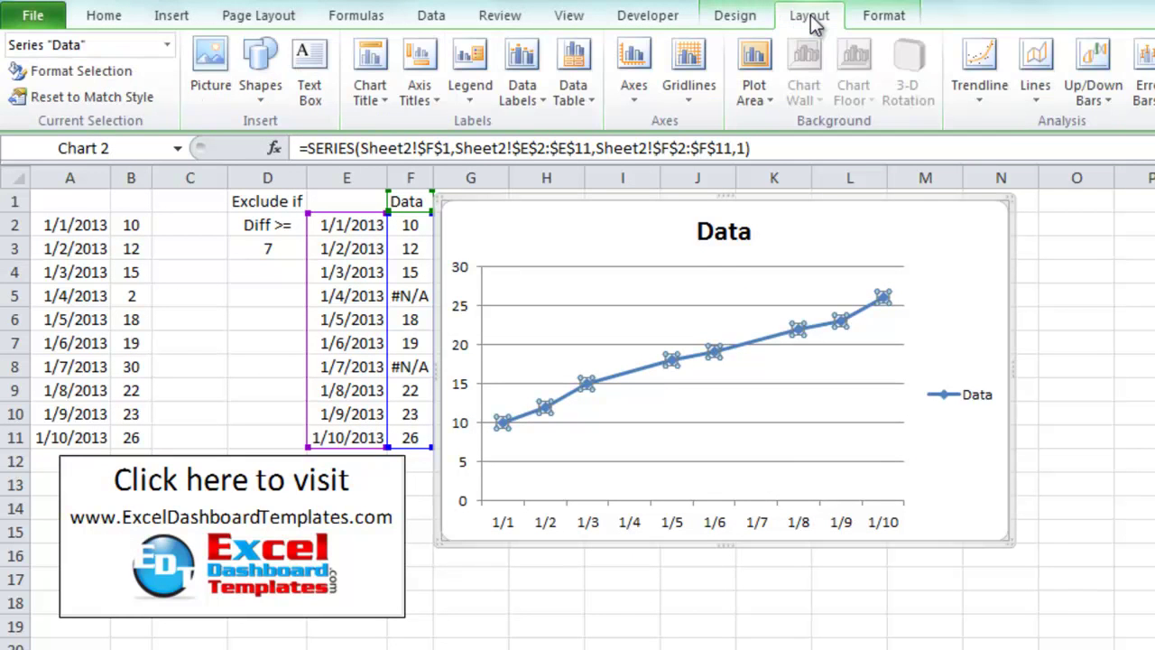
{"action": "left_click", "coordinate": [975, 76]}
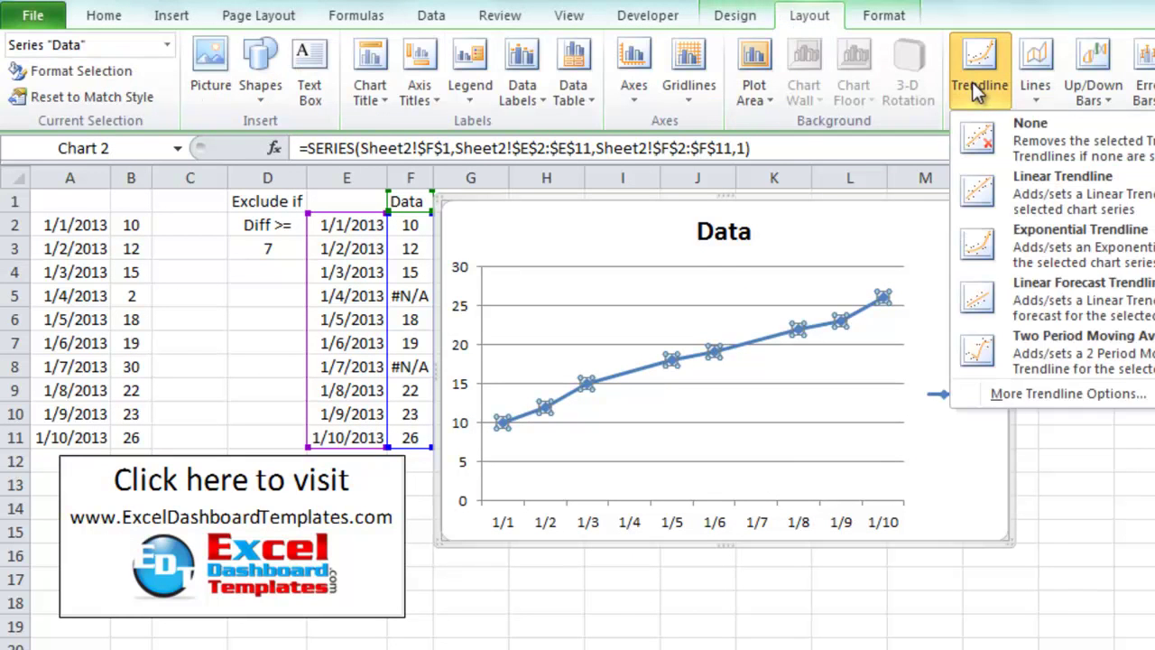
{"action": "left_click", "coordinate": [1039, 397]}
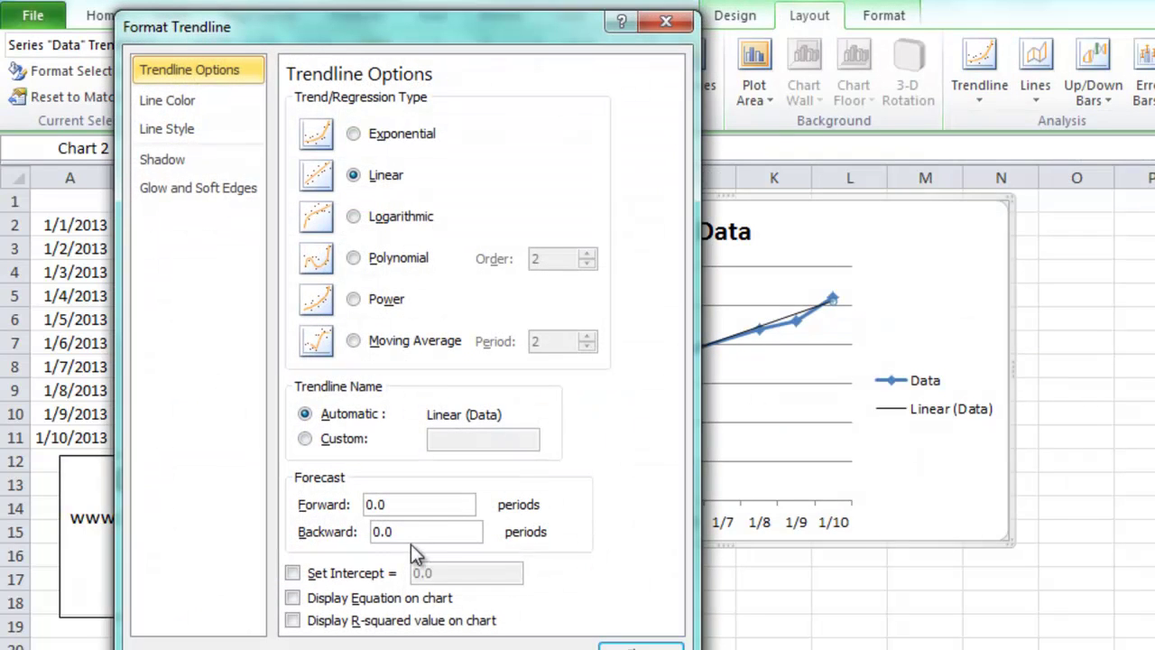
{"action": "left_click", "coordinate": [365, 599]}
{"action": "left_click", "coordinate": [367, 621]}
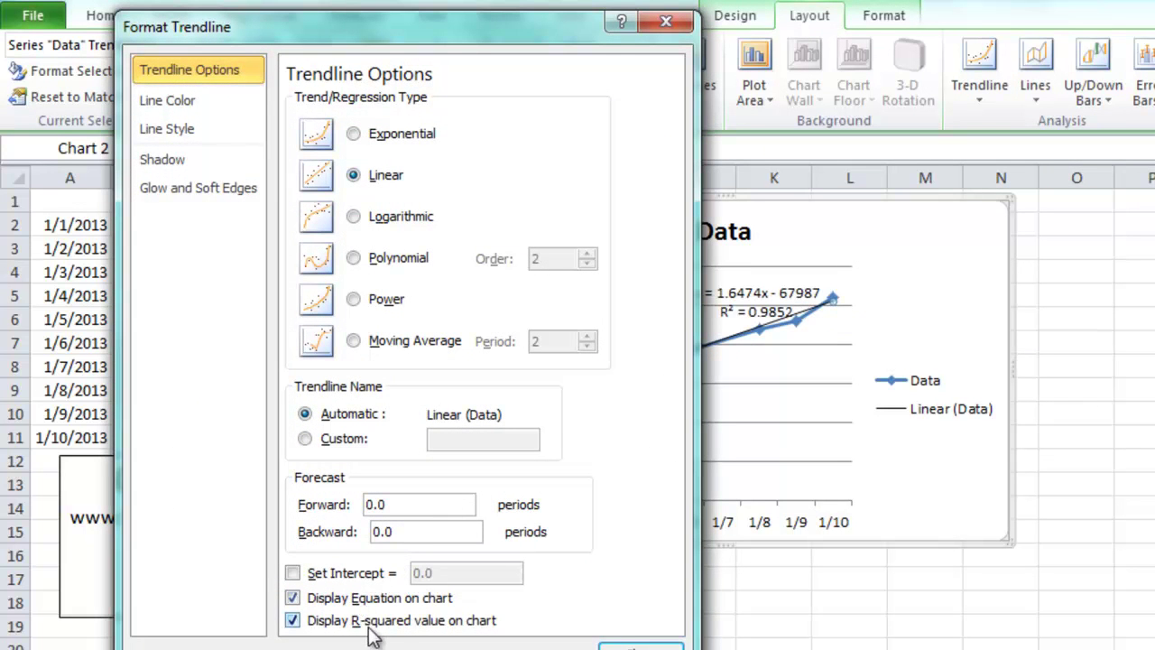
{"action": "left_click", "coordinate": [640, 646]}
Move the equation label toward the chart's right side and delete the legend
{"action": "left_click", "coordinate": [729, 297]}
{"action": "left_click_drag", "start_coordinate": [735, 275], "coordinate": [760, 369]}
{"action": "left_click", "coordinate": [920, 408]}
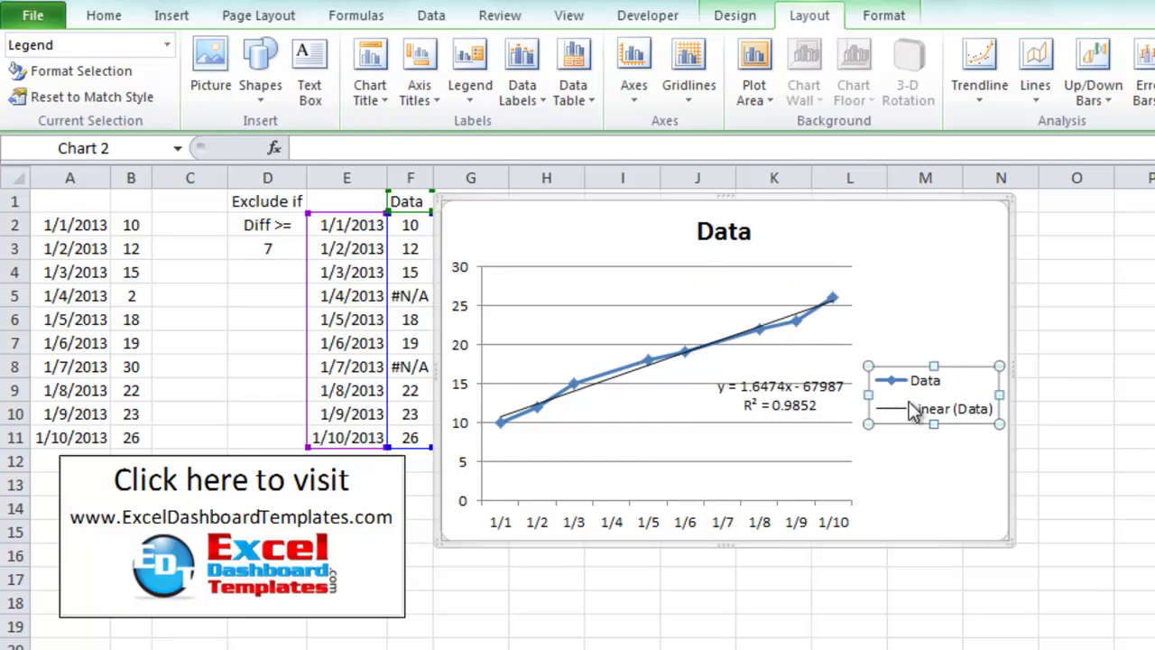
{"action": "key", "text": "Delete"}
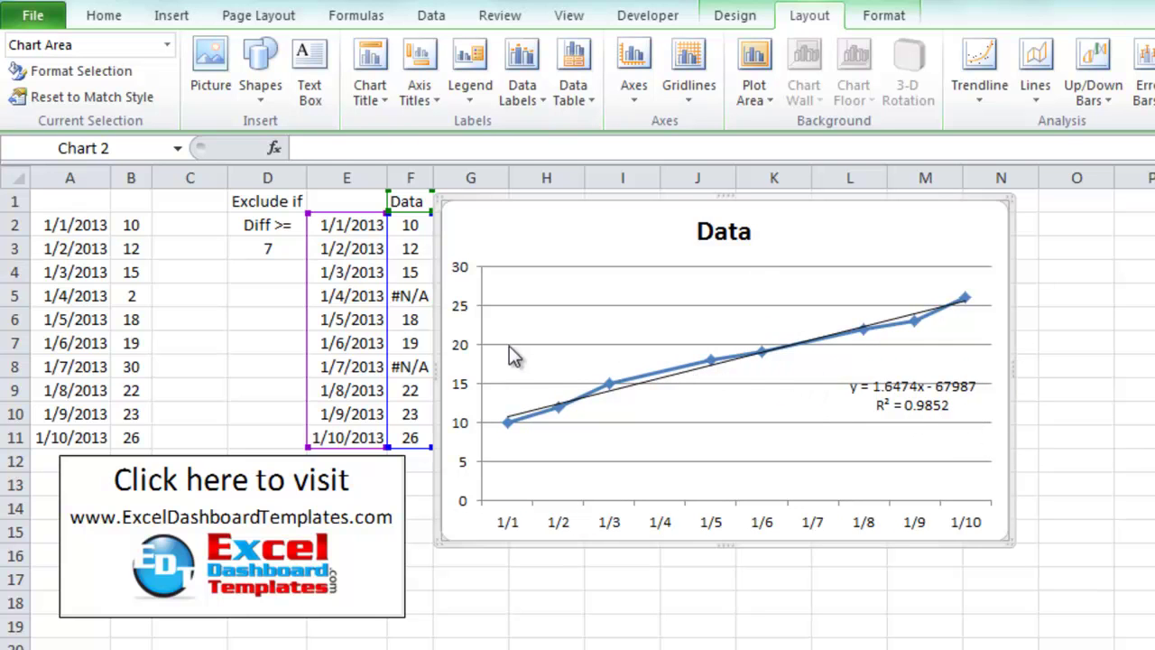
Turn on Smoothed line in the Data series' Line Style settings
{"action": "left_click", "coordinate": [644, 378]}
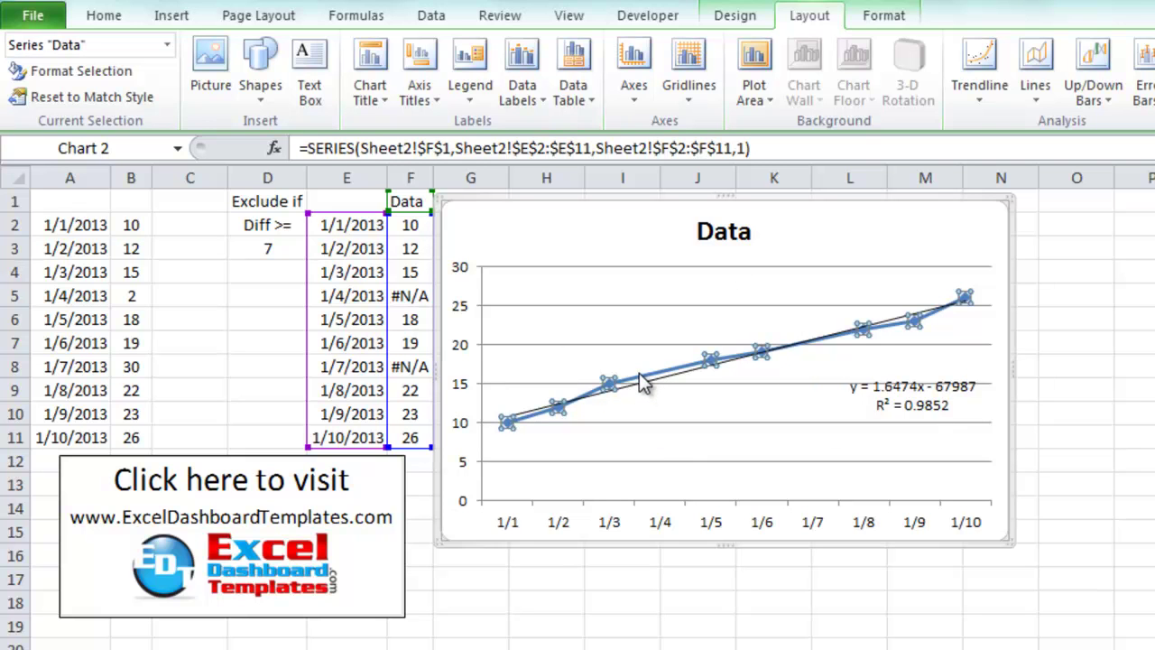
{"action": "double_click", "coordinate": [643, 382]}
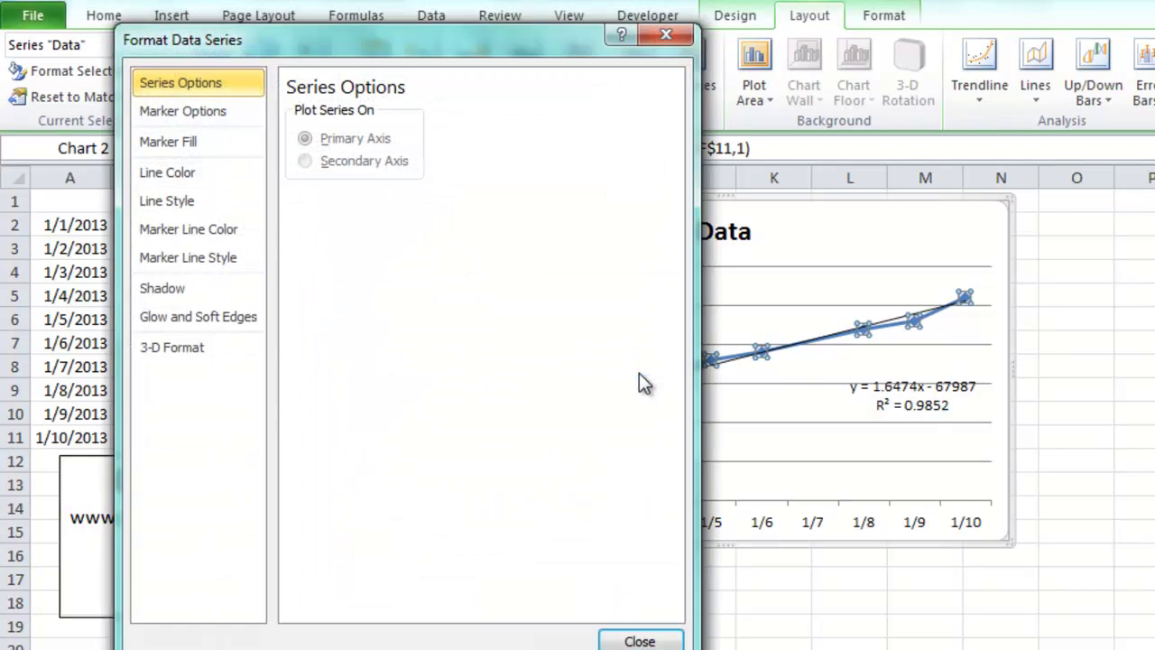
{"action": "left_click", "coordinate": [217, 197]}
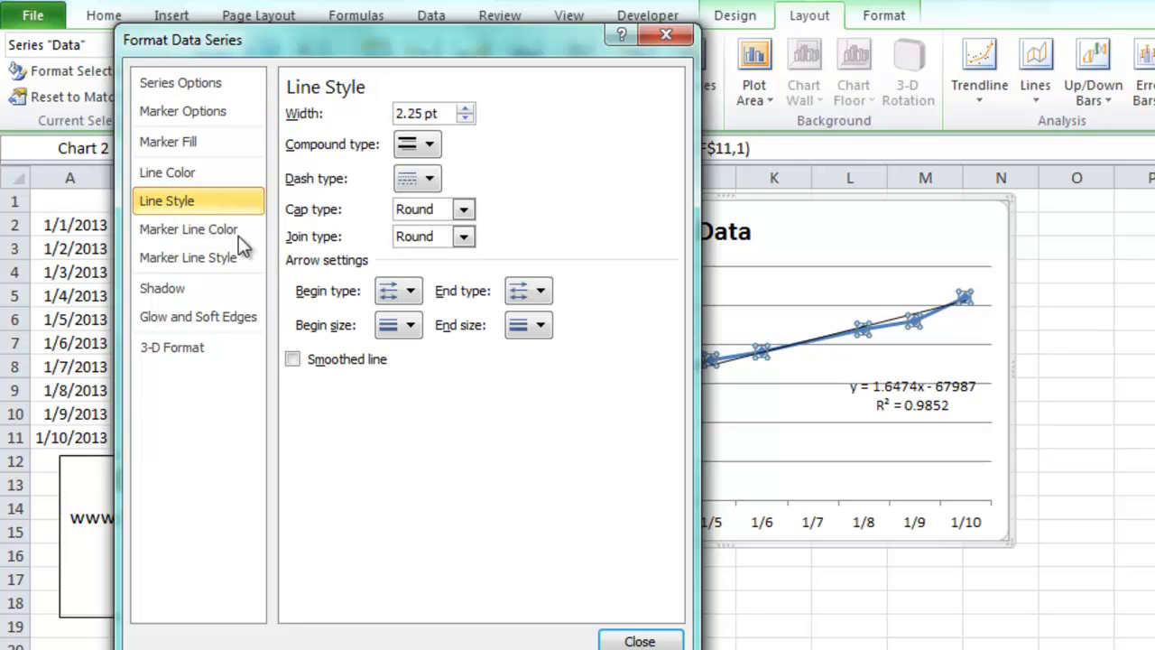
{"action": "left_click", "coordinate": [374, 370]}
{"action": "left_click", "coordinate": [632, 639]}
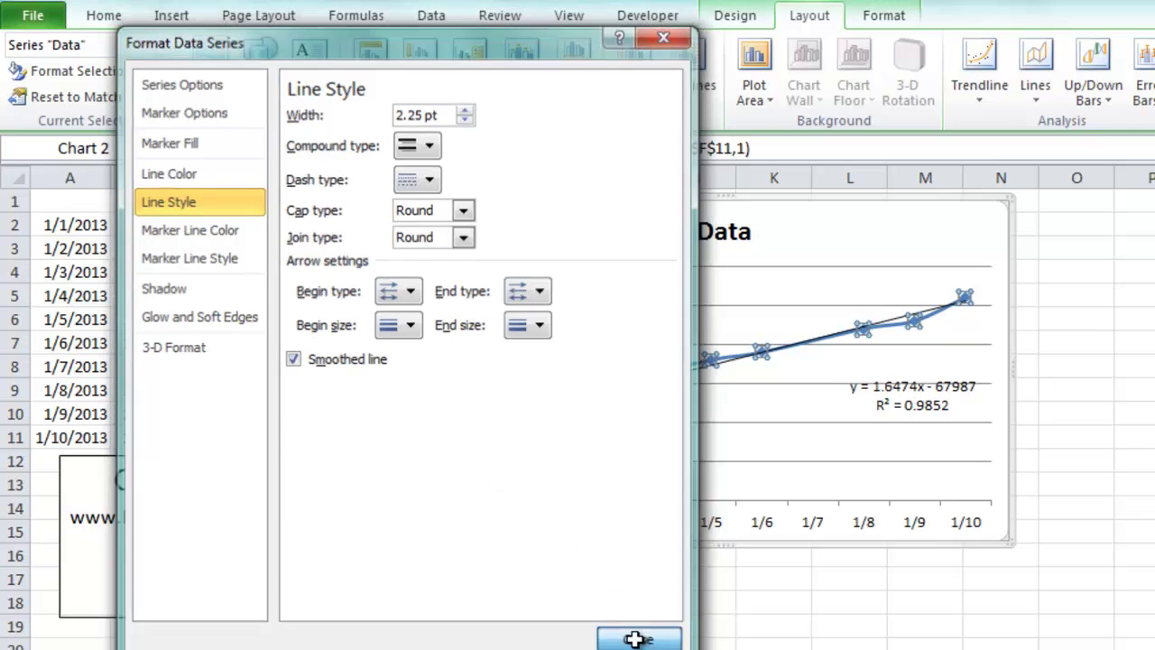
{"action": "left_click", "coordinate": [287, 290]}
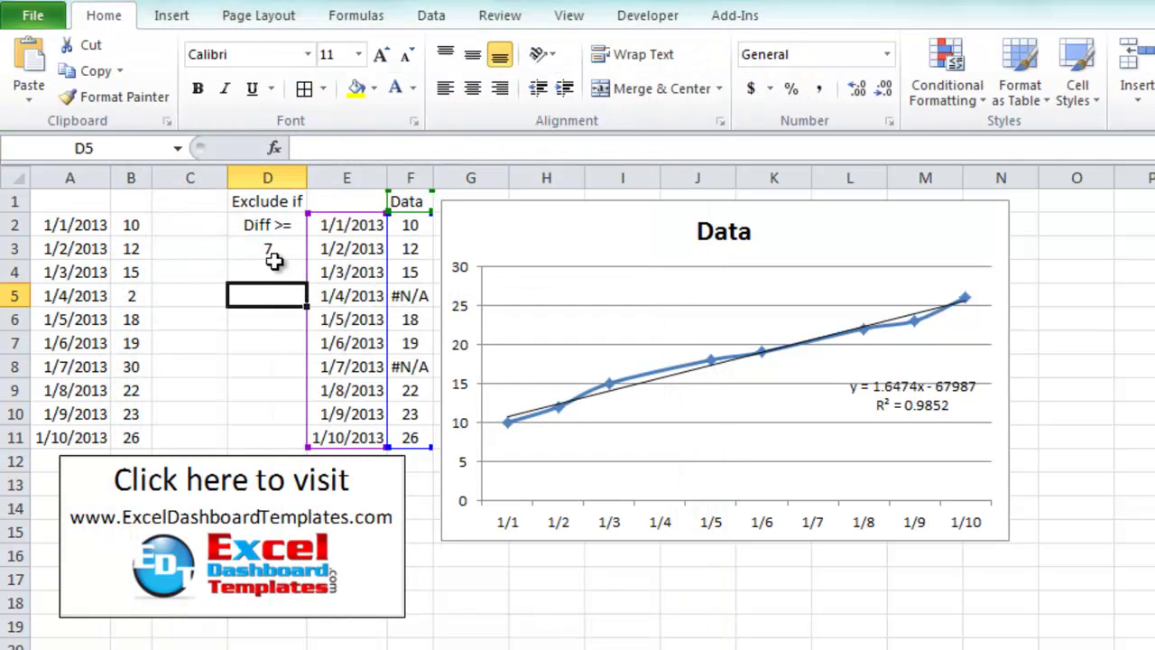
{"action": "left_click", "coordinate": [269, 253]}
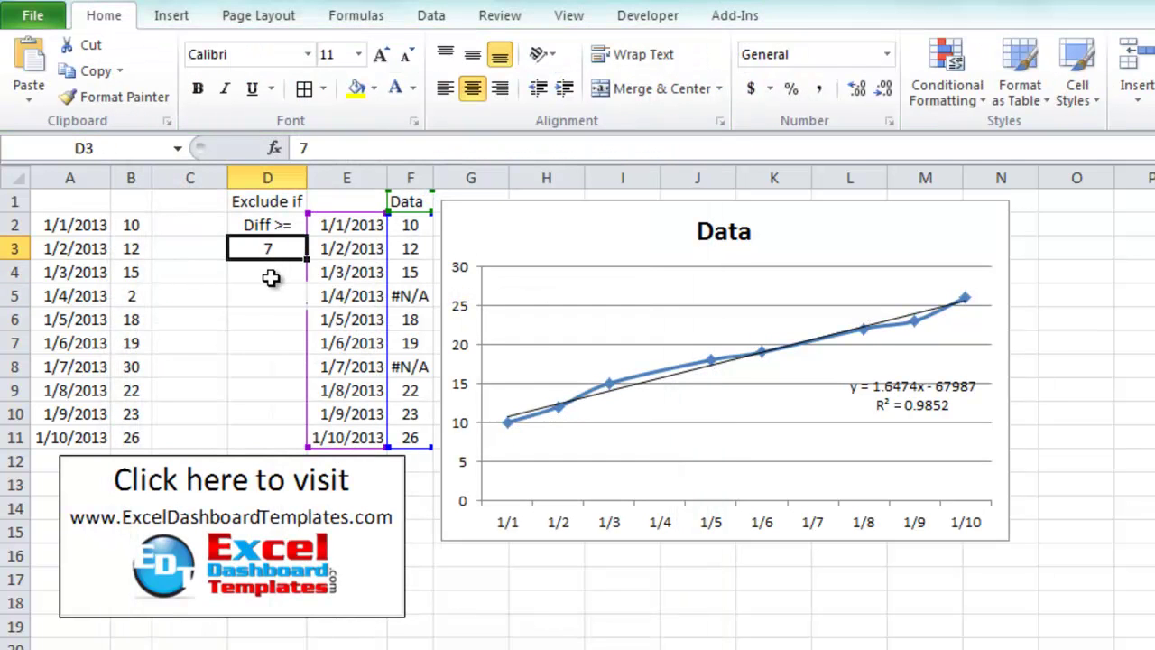
{"action": "type", "text": "99"}
{"action": "key", "text": "Return"}
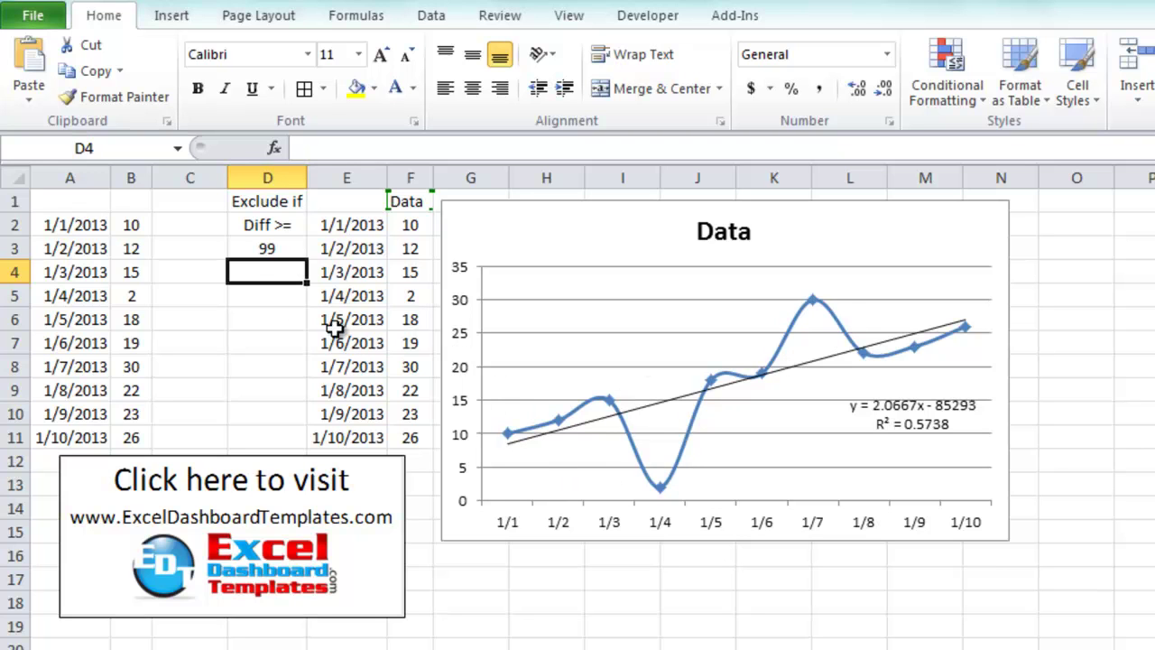
{"action": "left_click", "coordinate": [244, 256]}
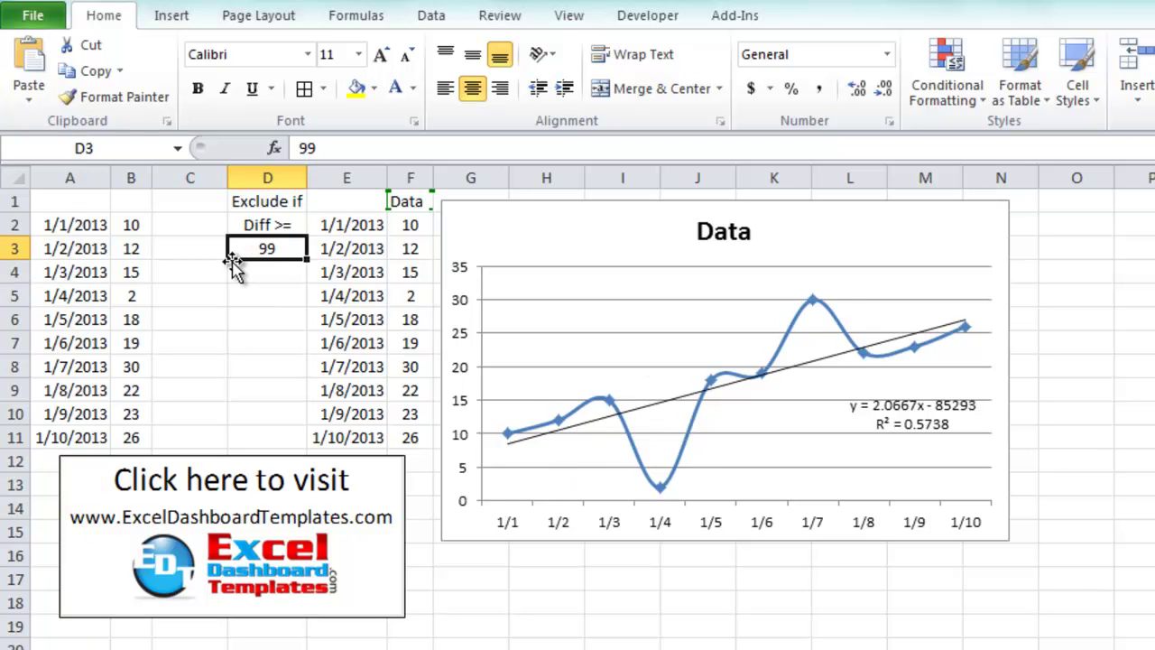
{"action": "type", "text": "13"}
{"action": "key", "text": "Return"}
{"action": "key", "text": "Up"}
{"action": "type", "text": "12"}
{"action": "key", "text": "Return"}
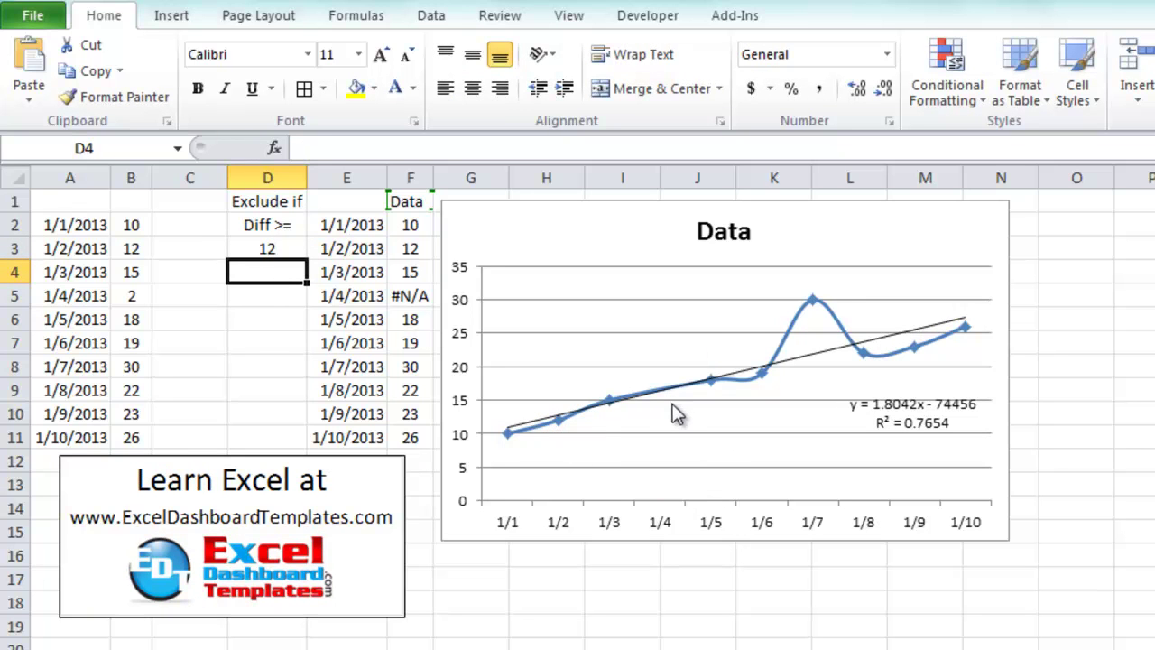
{"action": "left_click", "coordinate": [268, 250]}
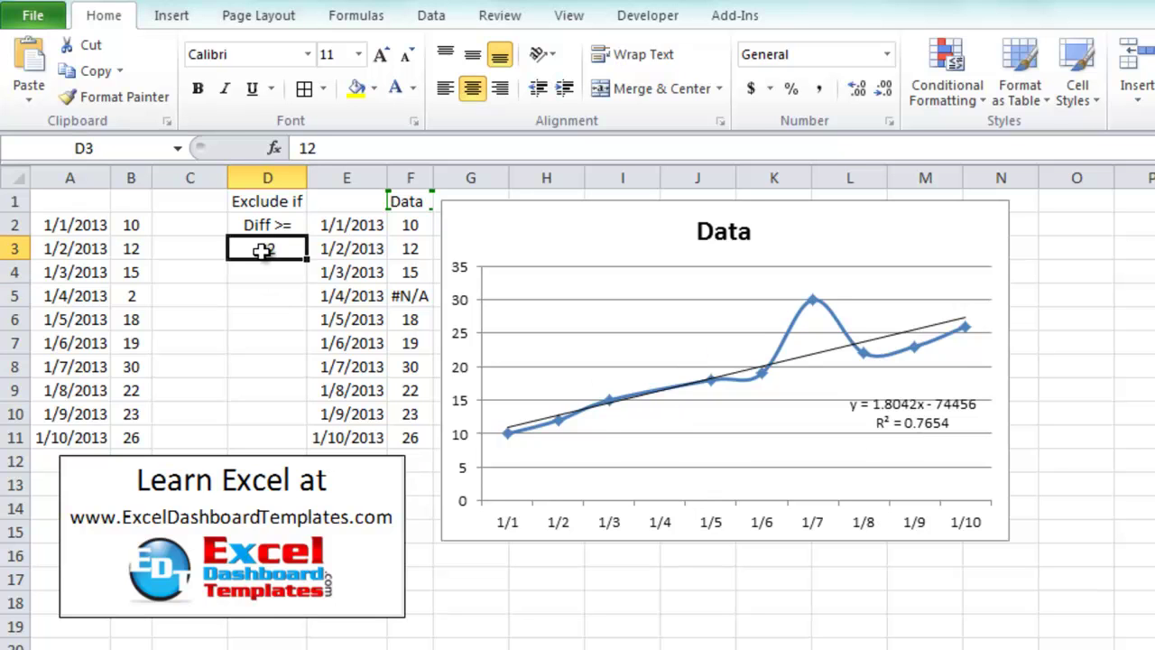
{"action": "type", "text": "7"}
{"action": "key", "text": "Return"}
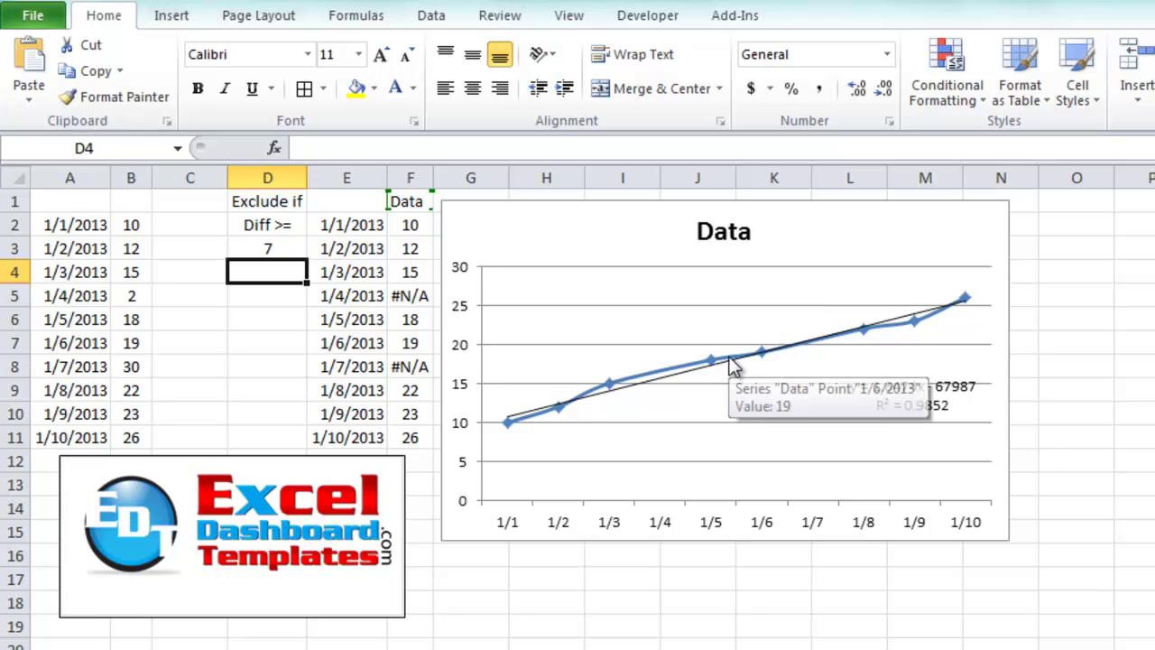
Inspect F2's exclusion formula and its D3 threshold reference, cancelling so the formula stays unchanged
{"action": "left_click", "coordinate": [407, 224]}
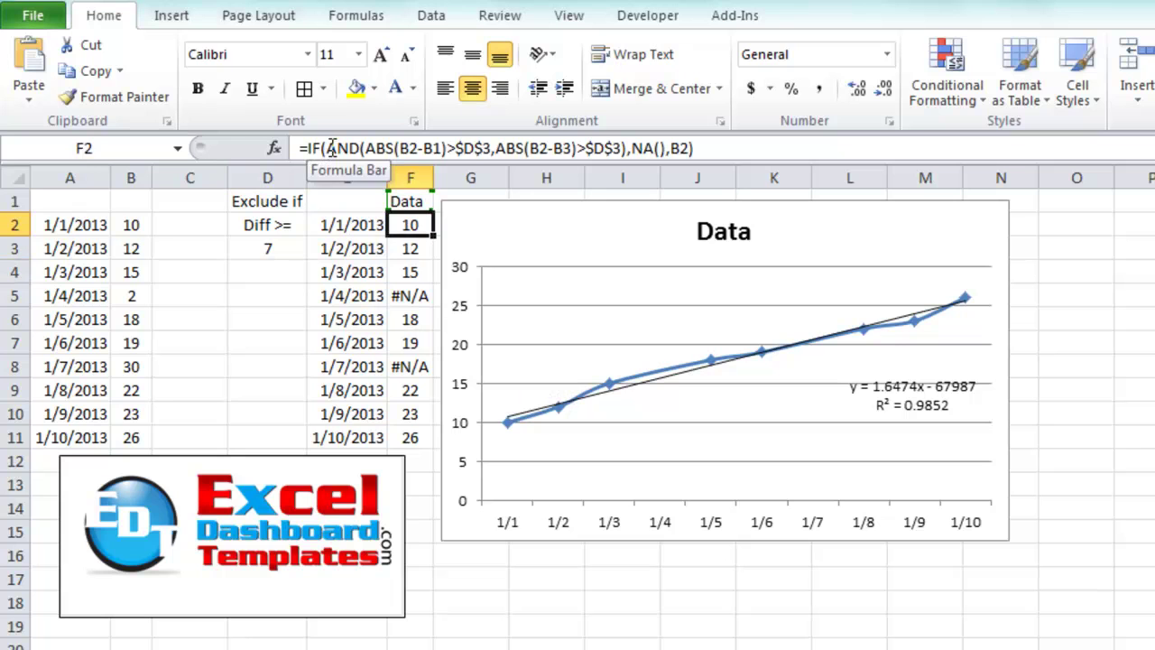
{"action": "left_click_drag", "start_coordinate": [325, 148], "coordinate": [383, 149]}
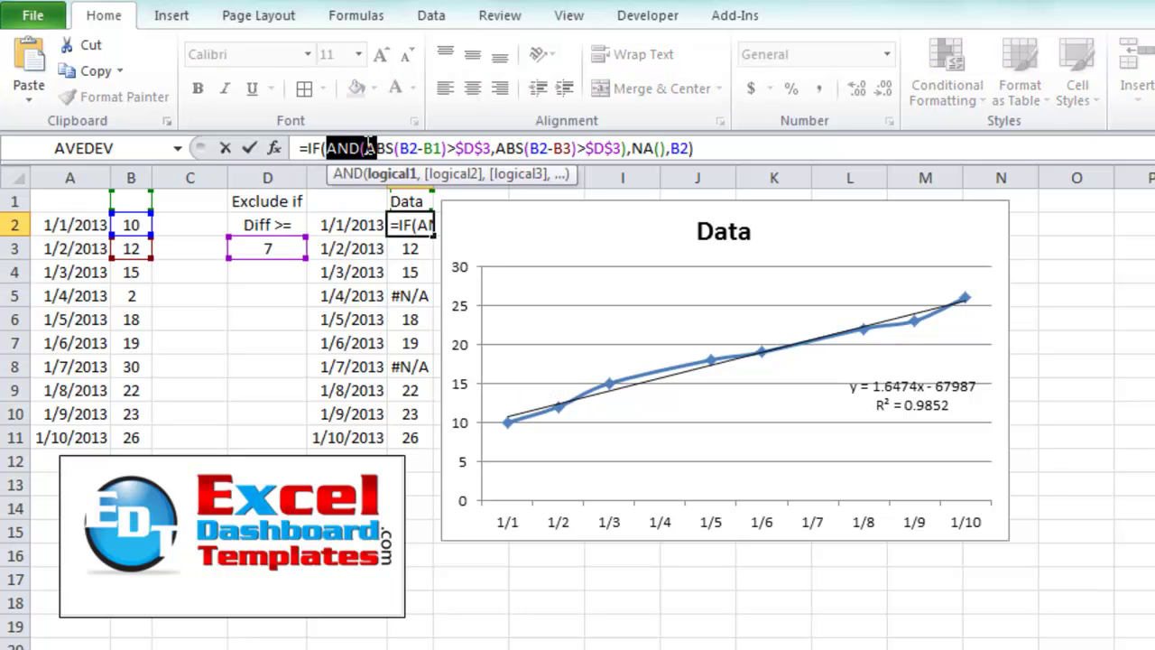
{"action": "left_click", "coordinate": [271, 251]}
{"action": "key", "text": "Escape"}
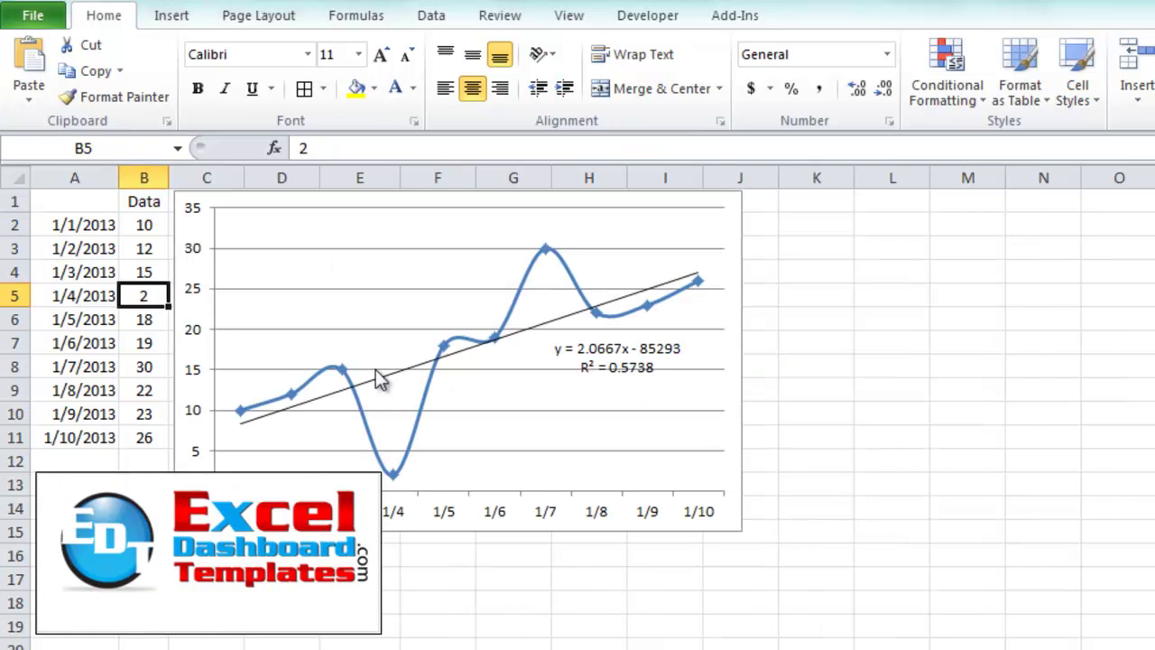
Clear the 1/4 (2) and 1/7 (30) outlier values and delete the chart's trendline with its equation
{"action": "key", "text": "Delete"}
{"action": "left_click", "coordinate": [141, 370]}
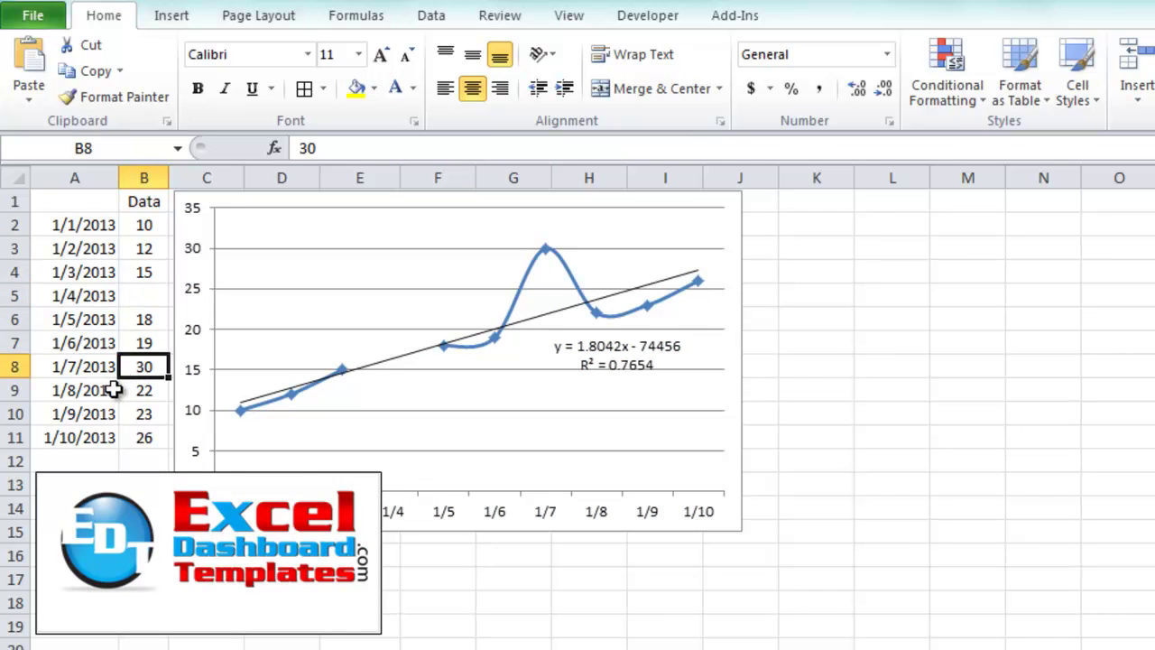
{"action": "key", "text": "Delete"}
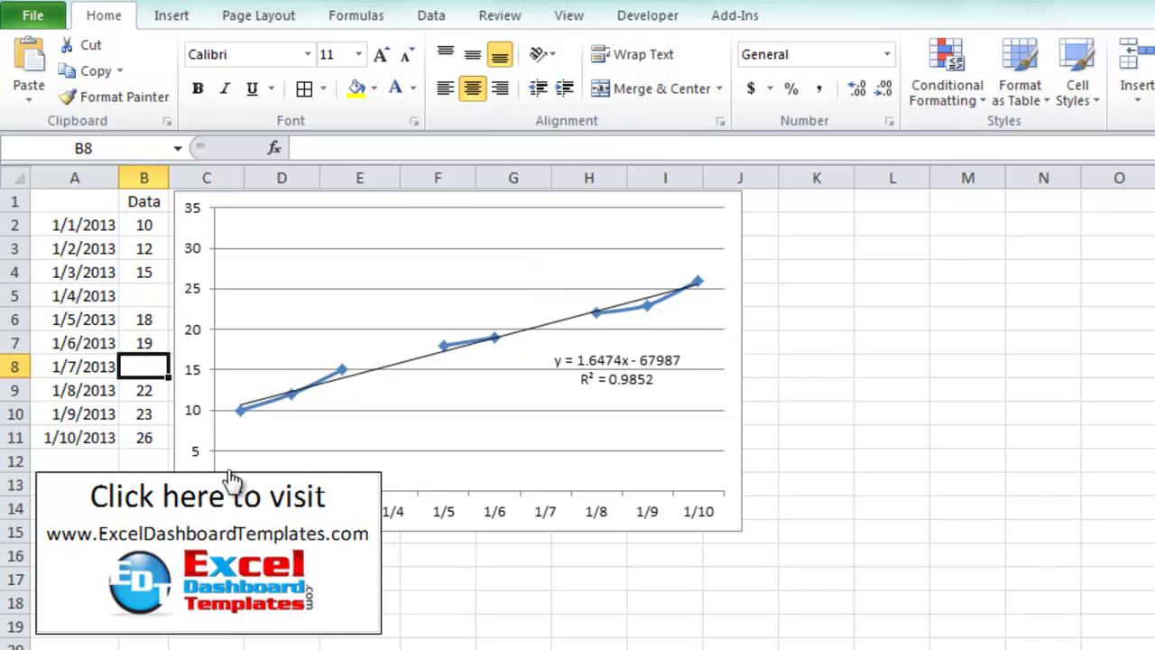
{"action": "left_click", "coordinate": [367, 377]}
{"action": "key", "text": "Delete"}
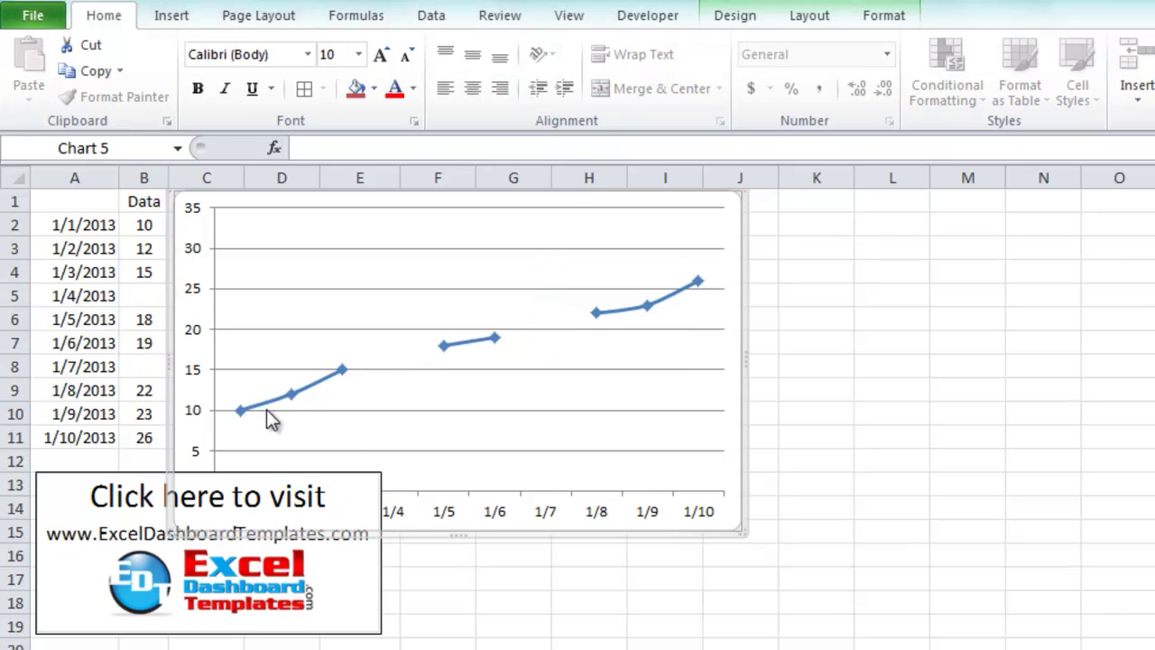
Re-enter 2 in B5 and 30 in B8, then empty both cells again so the line shows gaps
{"action": "left_click", "coordinate": [143, 301]}
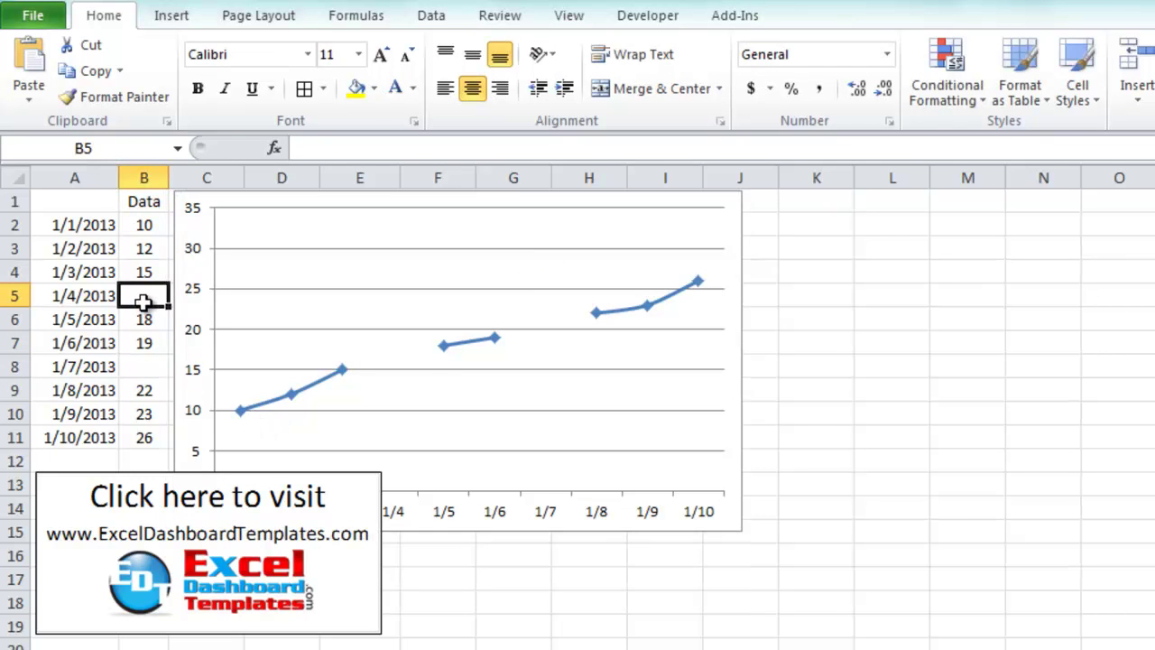
{"action": "type", "text": "2"}
{"action": "key", "text": "Down"}
{"action": "key", "text": "Down"}
{"action": "key", "text": "Down"}
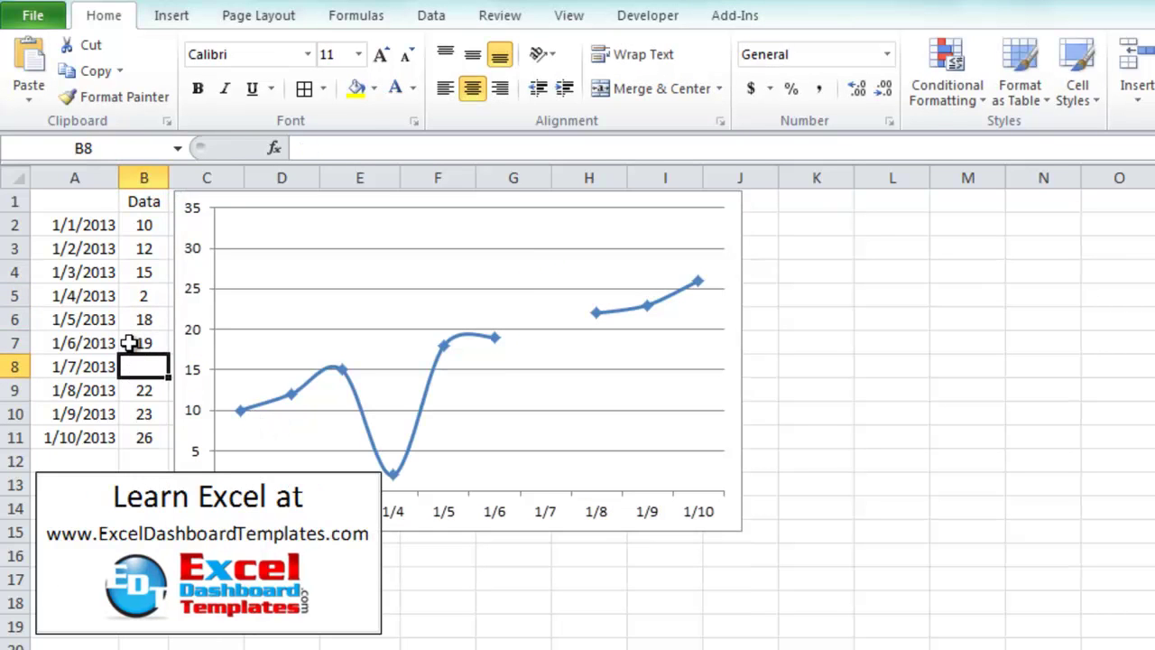
{"action": "type", "text": "30"}
{"action": "key", "text": "Return"}
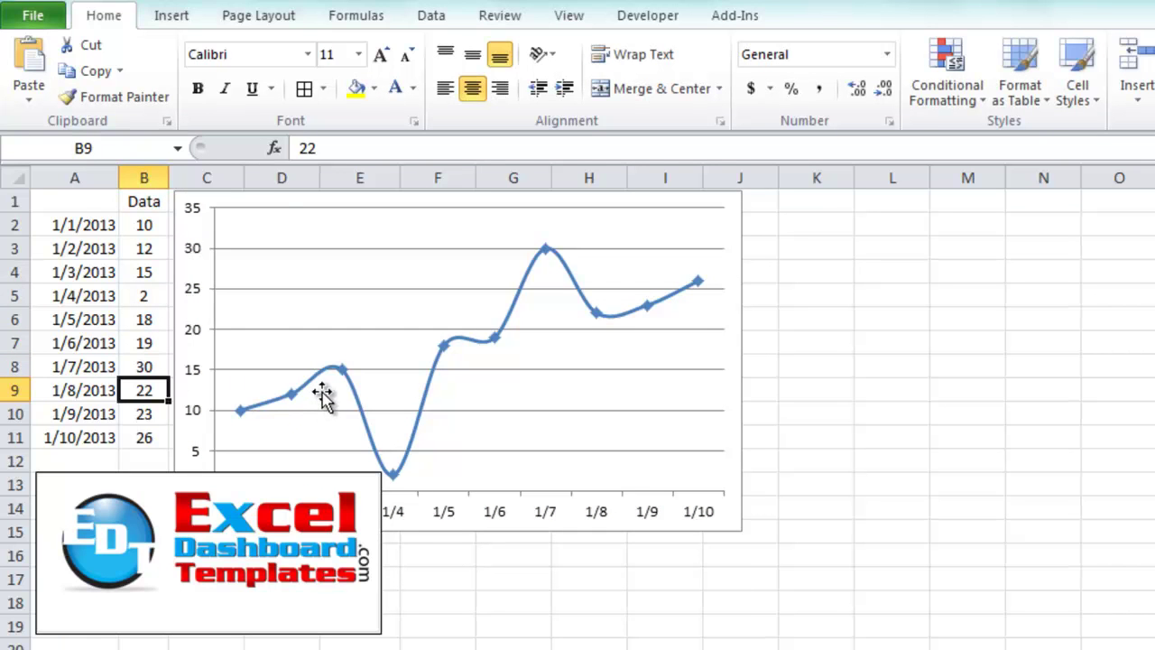
{"action": "key", "text": "Up"}
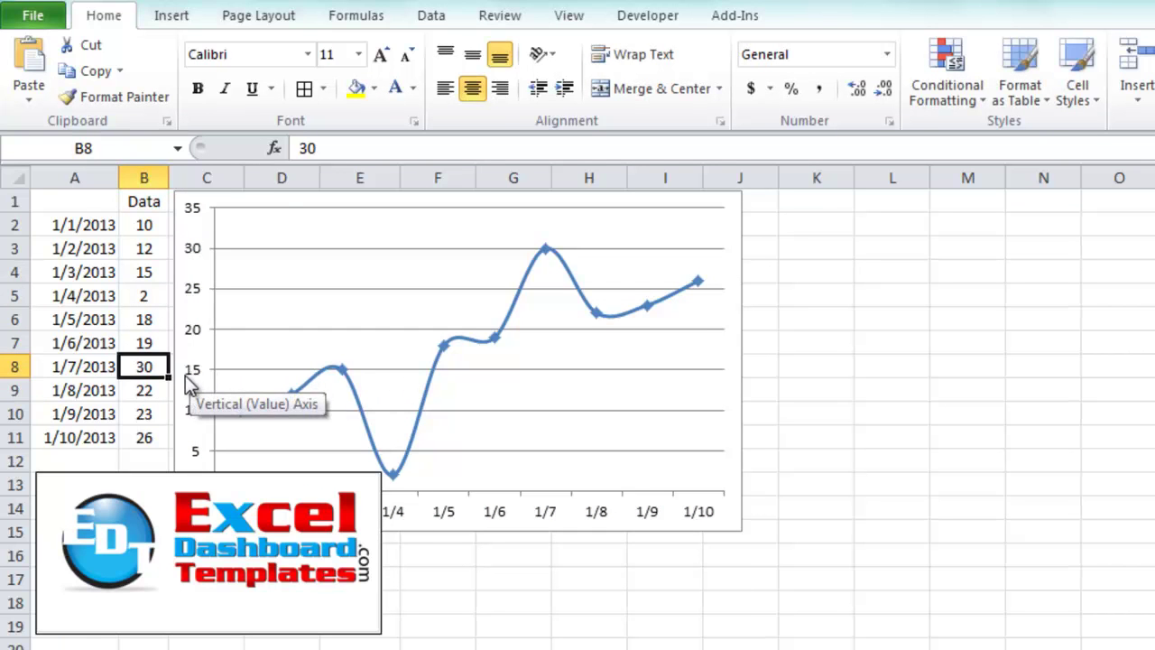
{"action": "key", "text": "Delete"}
{"action": "left_click", "coordinate": [158, 298]}
{"action": "key", "text": "Delete"}
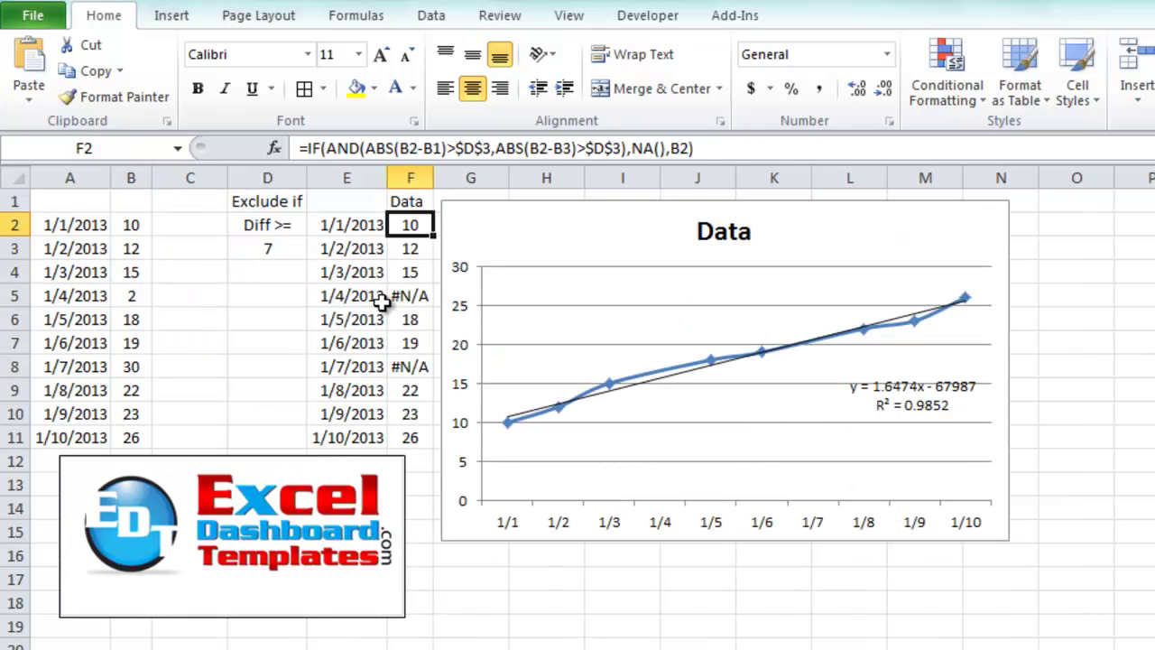
Check the formula behind F5's #N/A, then set the D3 Diff threshold to 99
{"action": "left_click", "coordinate": [397, 298]}
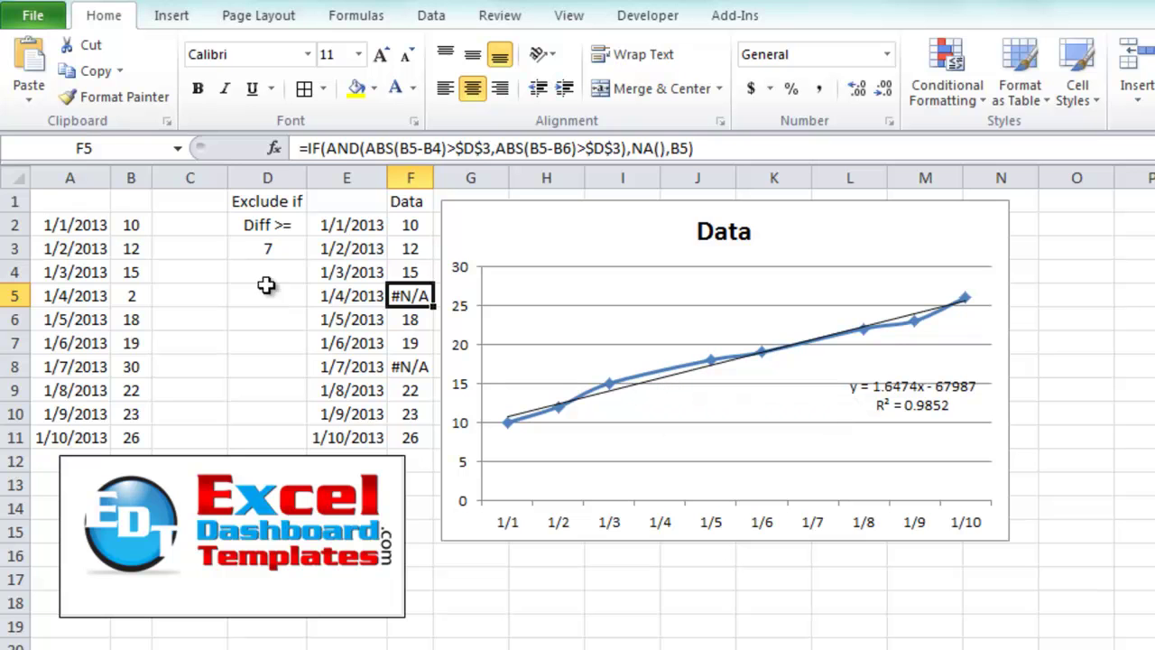
{"action": "left_click", "coordinate": [260, 249]}
{"action": "type", "text": "99"}
{"action": "key", "text": "Return"}
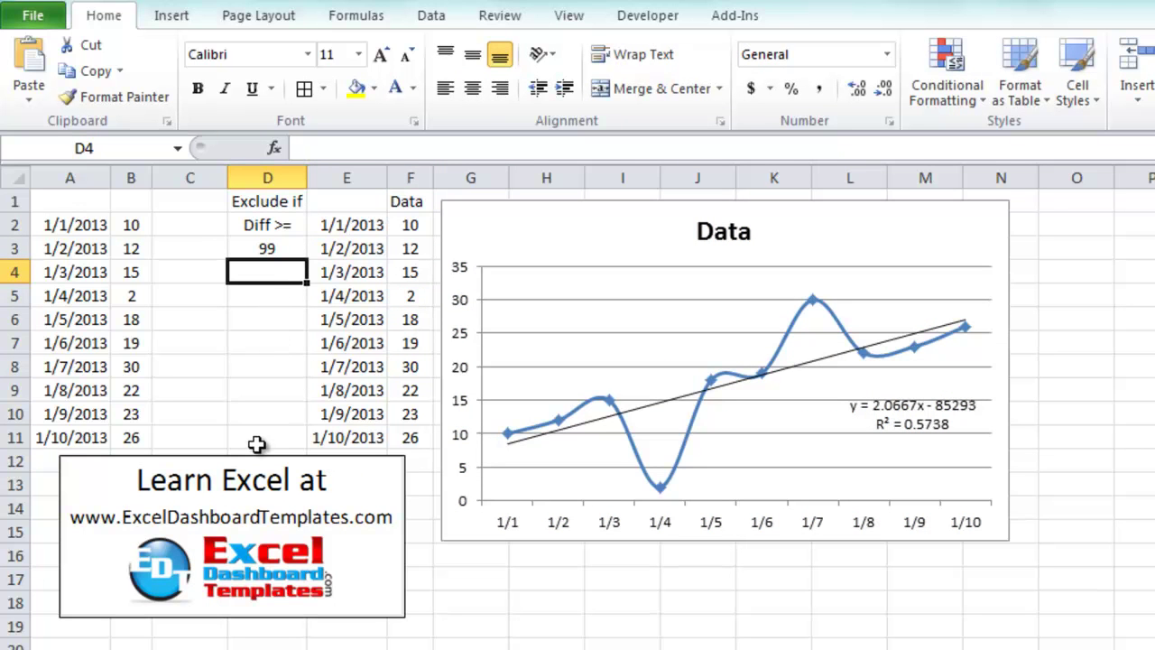
{"action": "key", "text": "Return"}
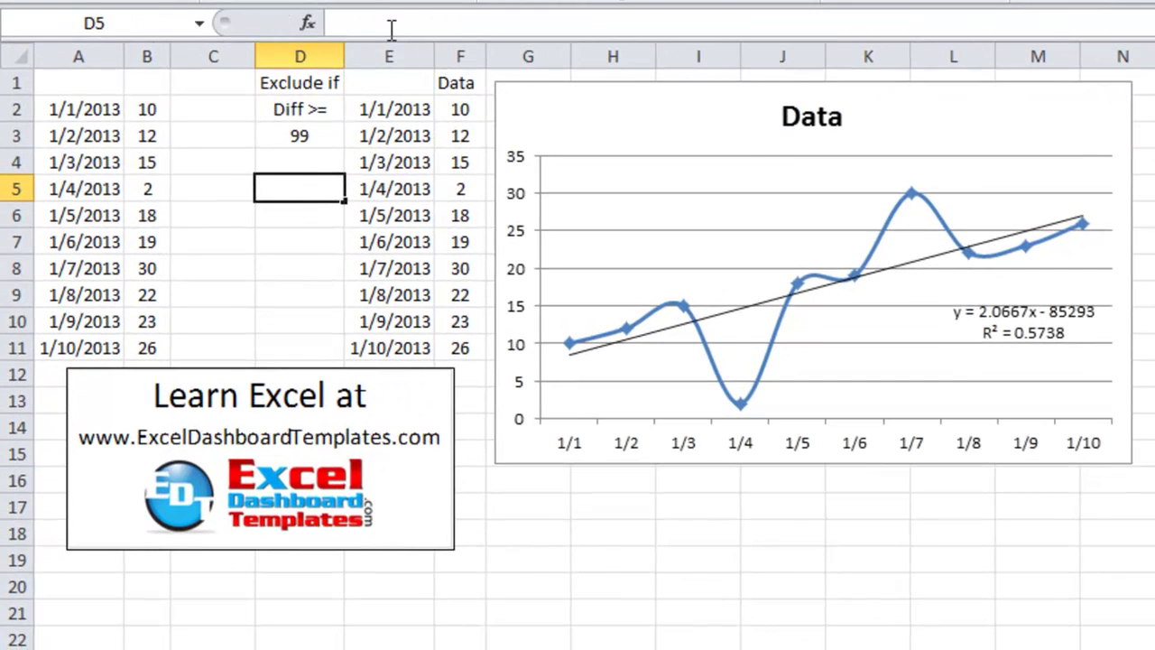
{"action": "key", "text": "Return"}
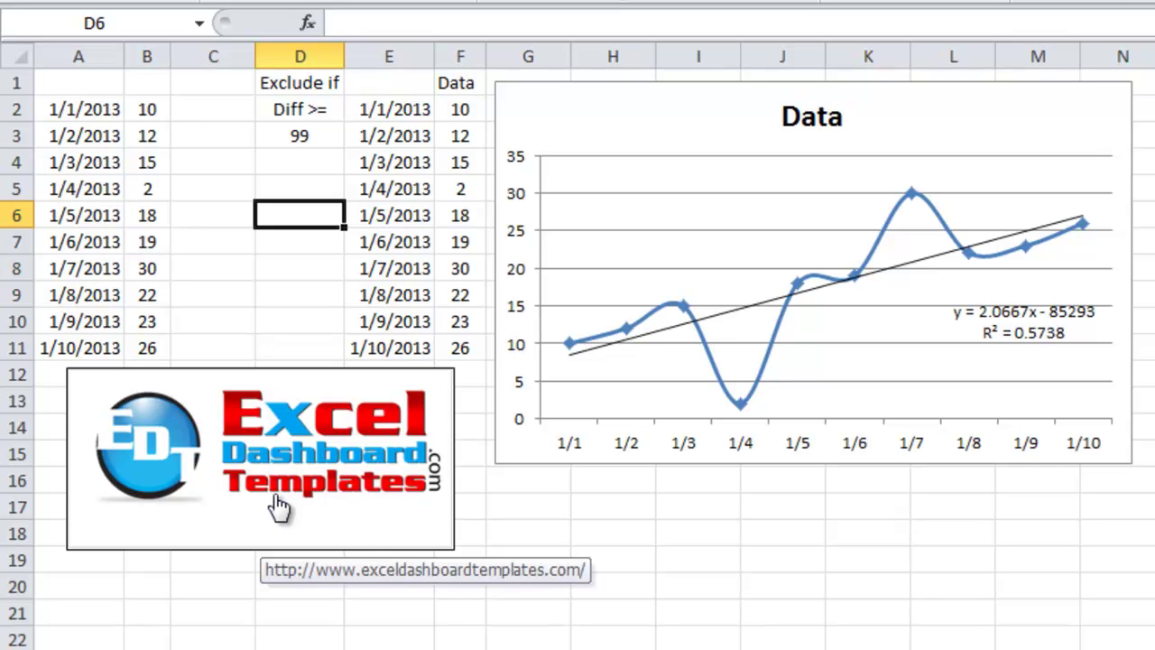
Use the logo hyperlink to go to the sheet with the plain Data column chart
{"action": "left_click", "coordinate": [354, 496]}
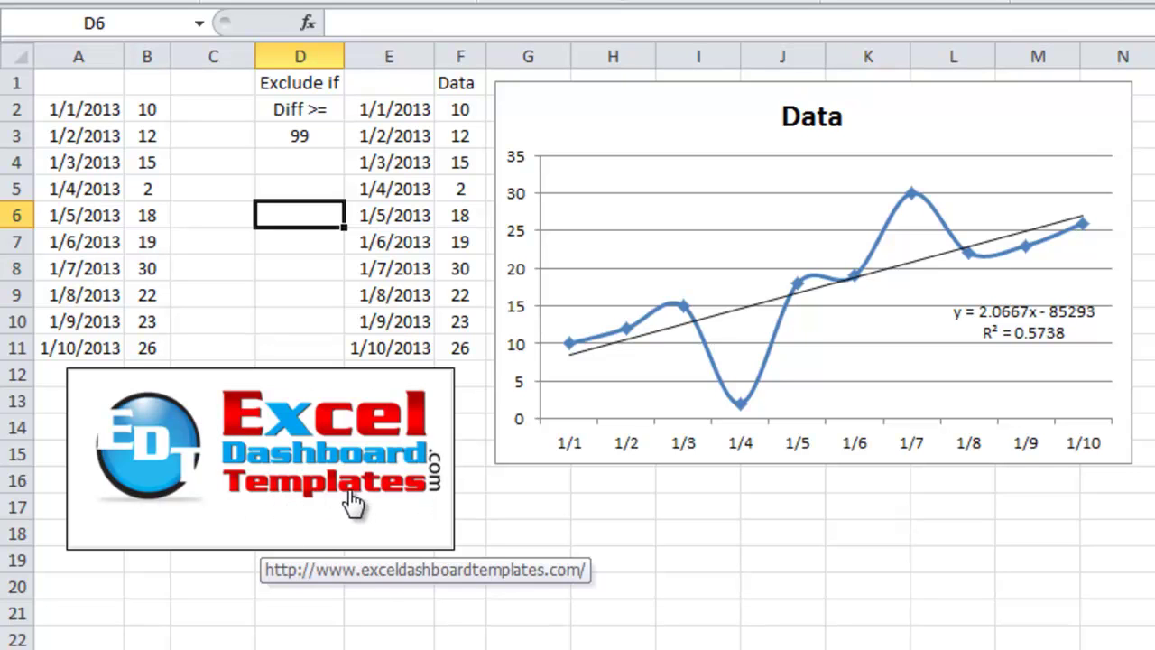